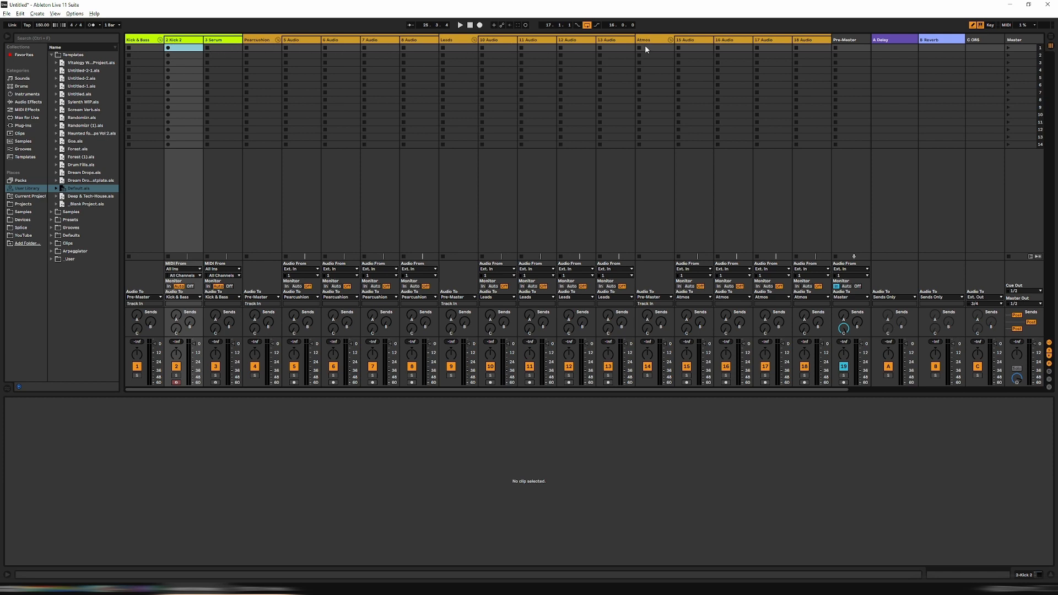
Open the Kick 2 plug-in window from the 2 Kick 2 track and move it clear of the device view.
{"action": "left_click", "coordinate": [851, 44]}
{"action": "left_click", "coordinate": [199, 48]}
{"action": "left_click", "coordinate": [199, 48]}
{"action": "double_click", "coordinate": [192, 42]}
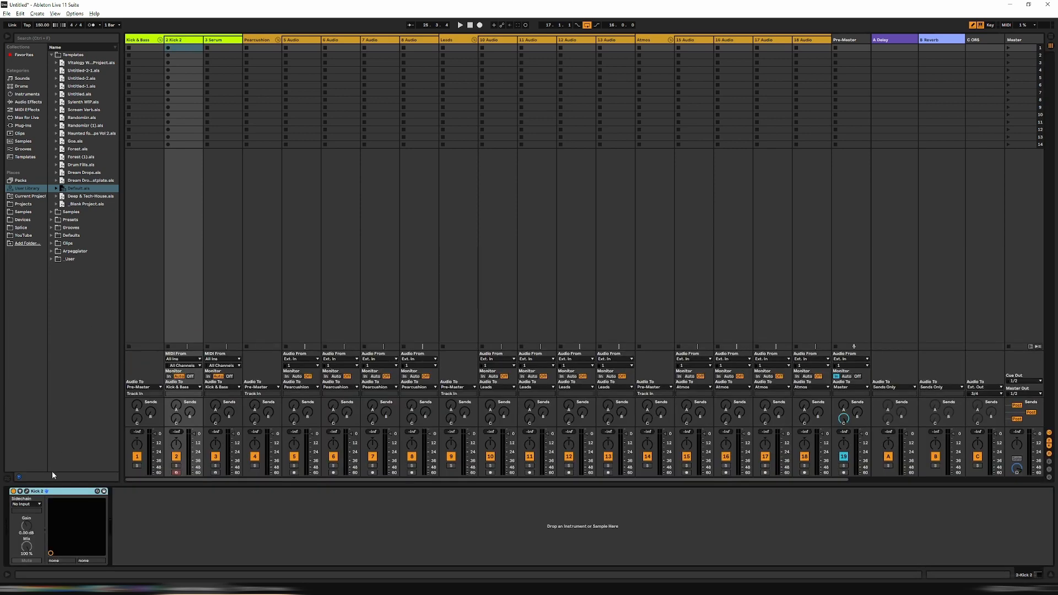
{"action": "left_click", "coordinate": [27, 491]}
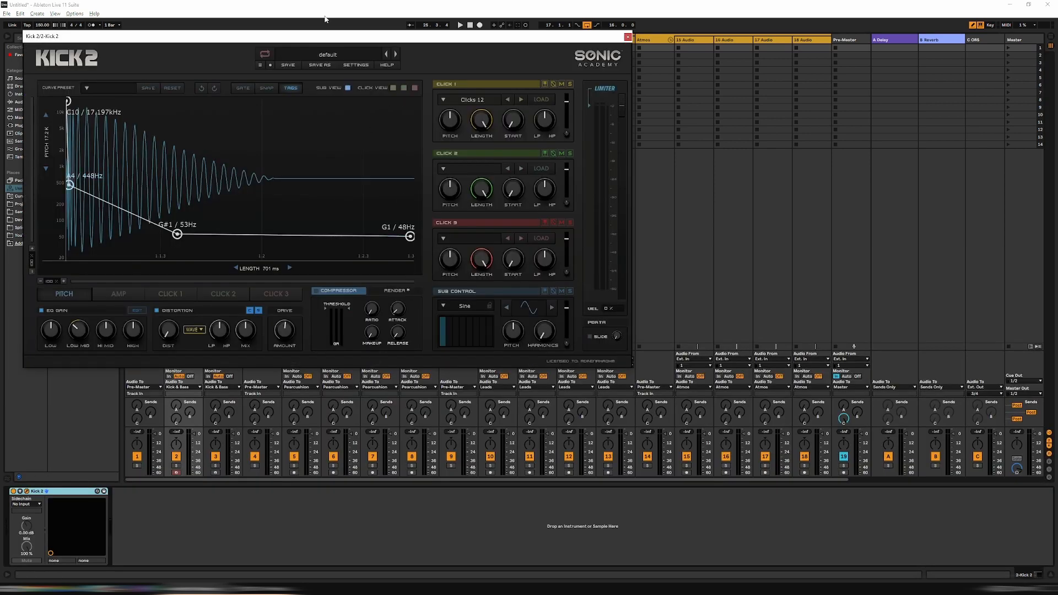
{"action": "left_click_drag", "start_coordinate": [325, 38], "coordinate": [501, 115]}
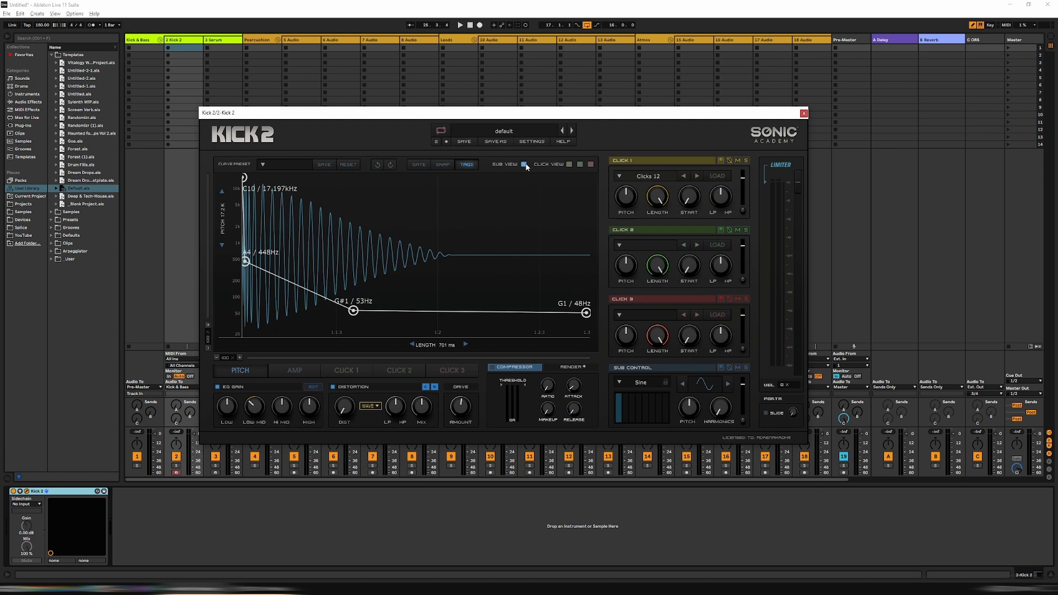
Load the user preset Psychic Vibrations Vol 1 01 in Kick 2 and move its window off the track.
{"action": "left_click", "coordinate": [512, 132]}
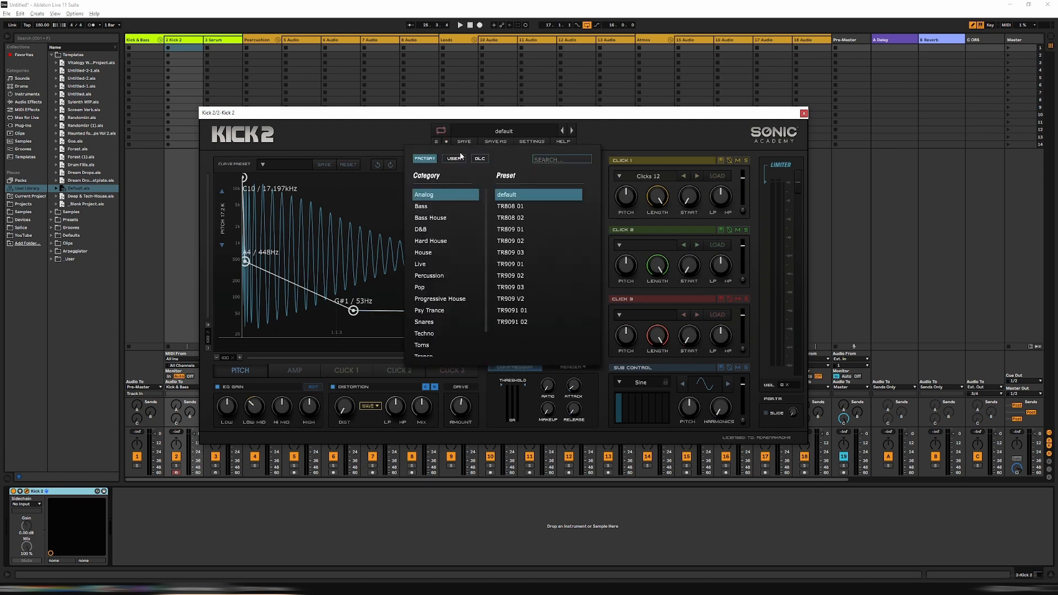
{"action": "left_click", "coordinate": [456, 161]}
{"action": "left_click", "coordinate": [439, 207]}
{"action": "left_click", "coordinate": [534, 194]}
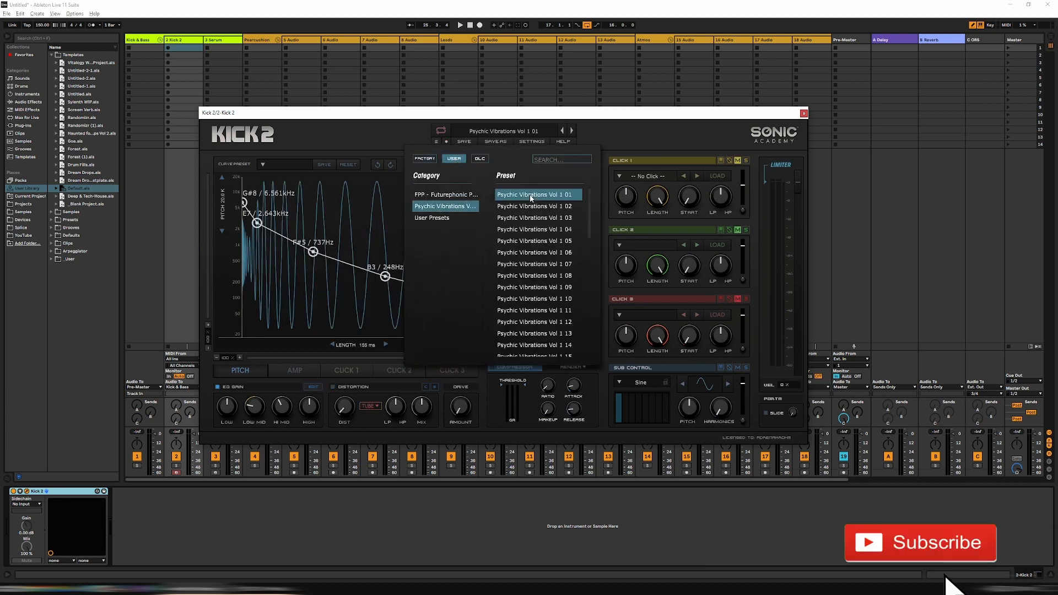
{"action": "left_click_drag", "start_coordinate": [549, 115], "coordinate": [617, 99]}
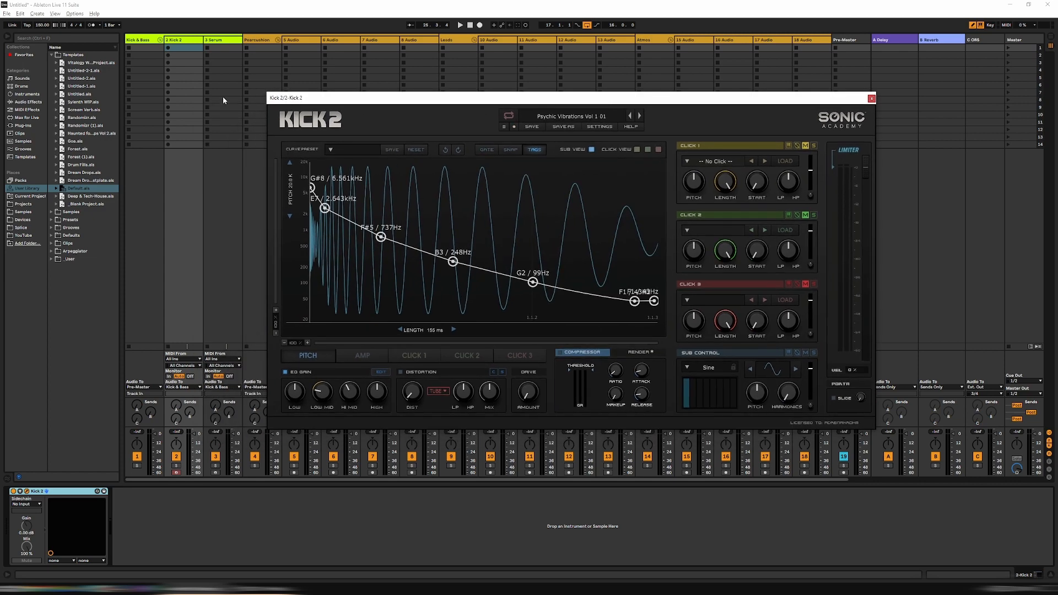
Create a one-bar MIDI clip on the Kick 2 track with a C3 note extended over the whole bar by Legato, and launch it.
{"action": "double_click", "coordinate": [179, 49]}
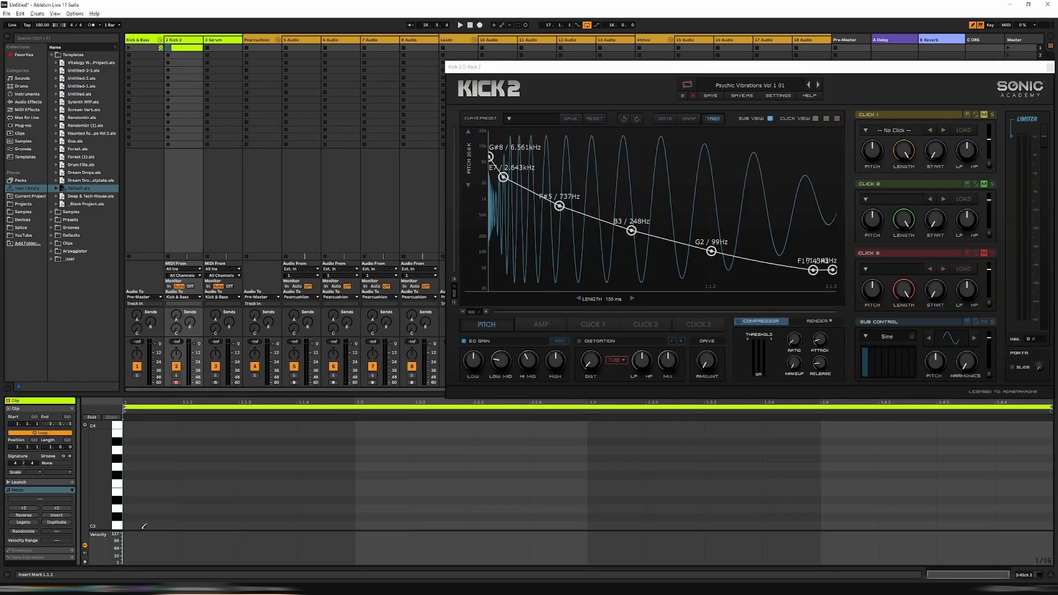
{"action": "left_click", "coordinate": [143, 525]}
{"action": "left_click", "coordinate": [50, 448]}
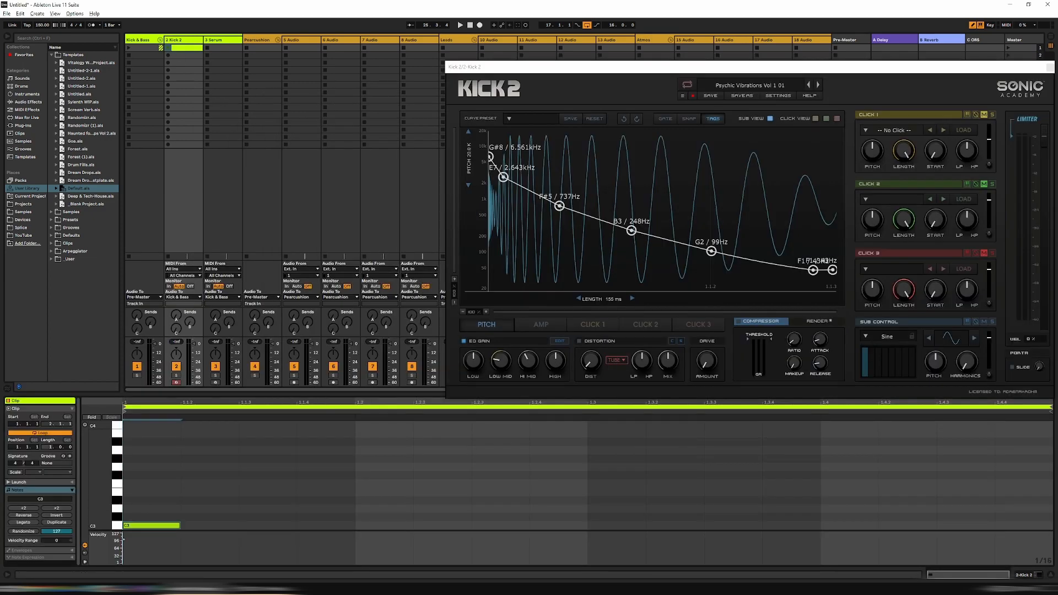
{"action": "type", "text": "1"}
{"action": "left_click", "coordinate": [23, 522]}
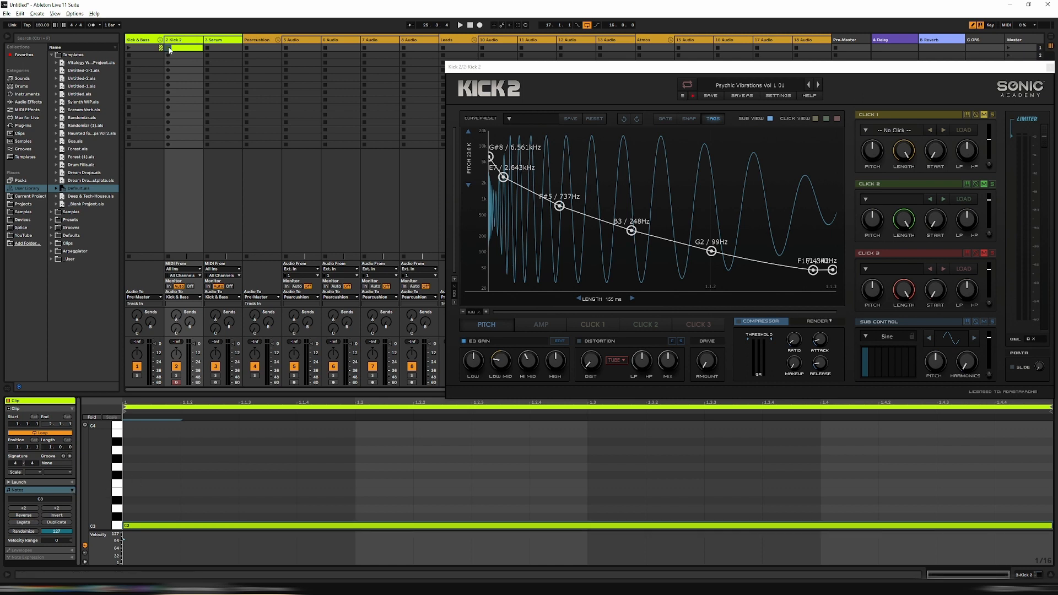
{"action": "left_click", "coordinate": [169, 49]}
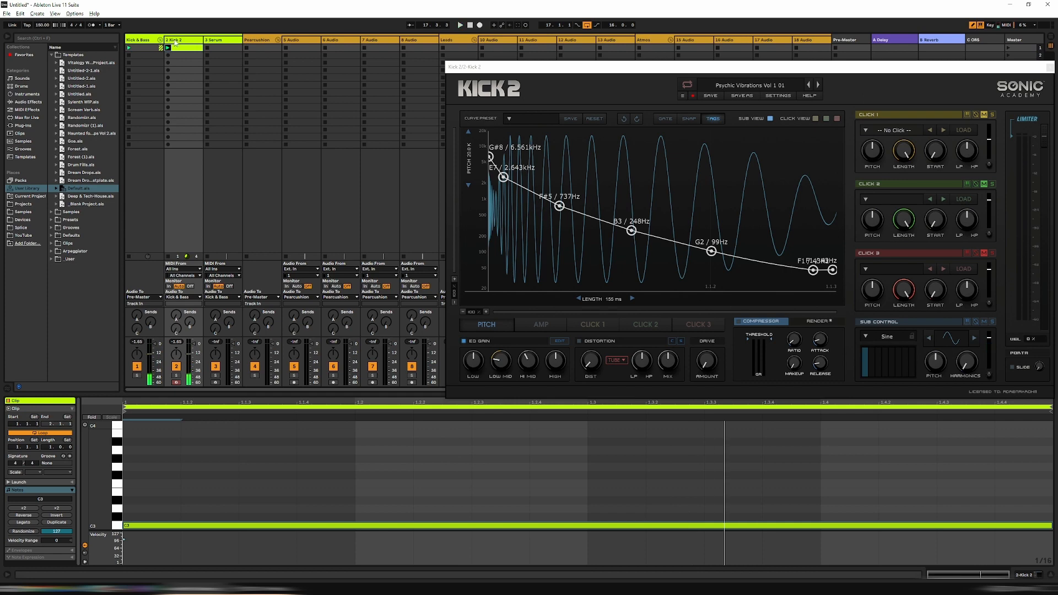
Shorten the C3 note to one beat and duplicate it three times to fill the bar.
{"action": "double_click", "coordinate": [179, 40]}
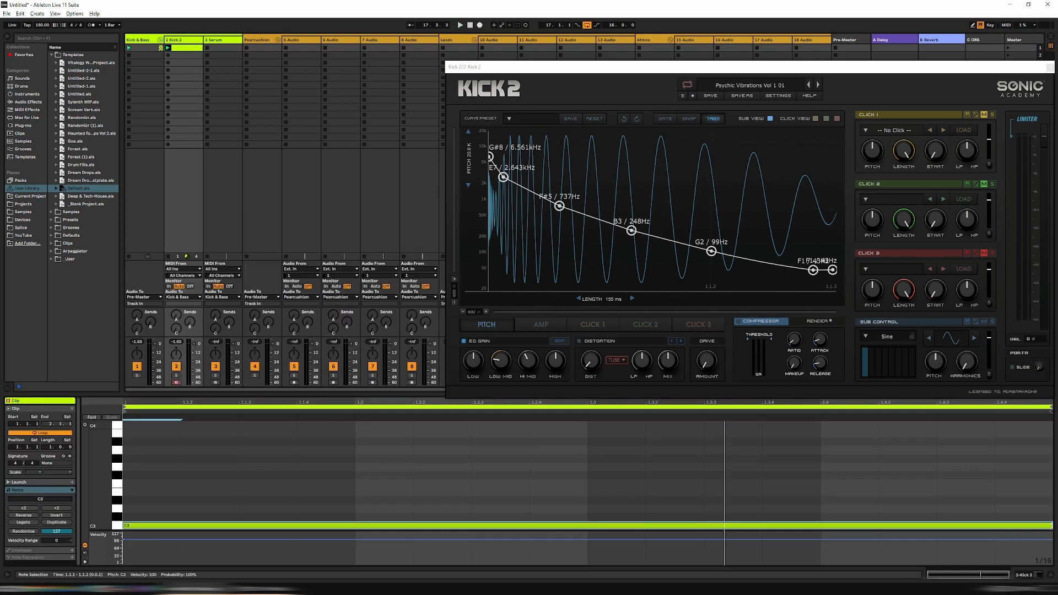
{"action": "left_click_drag", "start_coordinate": [1052, 526], "coordinate": [354, 524]}
{"action": "key", "text": "ctrl+d"}
{"action": "key", "text": "ctrl+d"}
{"action": "key", "text": "ctrl+d"}
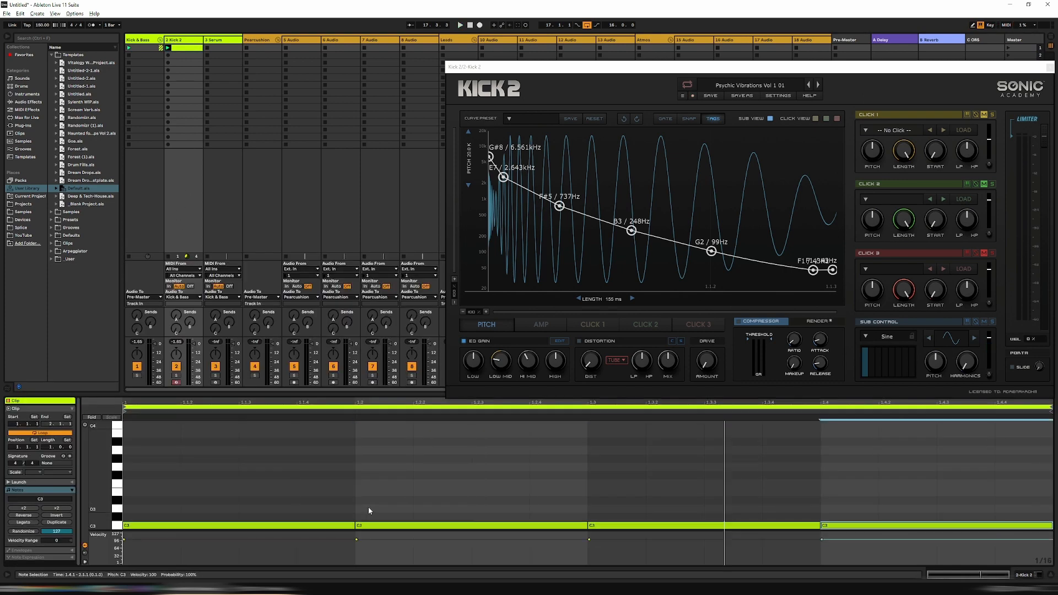
Undo the note duplicates and stretch the remaining C3 note back over the full bar.
{"action": "key", "text": "ctrl+z"}
{"action": "key", "text": "ctrl+z"}
{"action": "key", "text": "ctrl+z"}
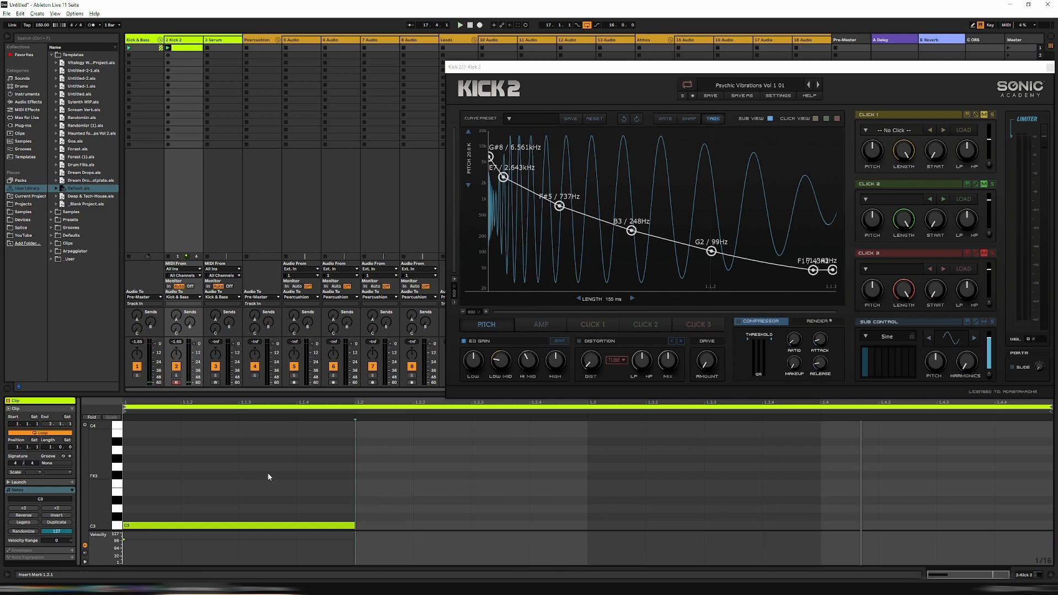
{"action": "left_click_drag", "start_coordinate": [355, 526], "coordinate": [1055, 537]}
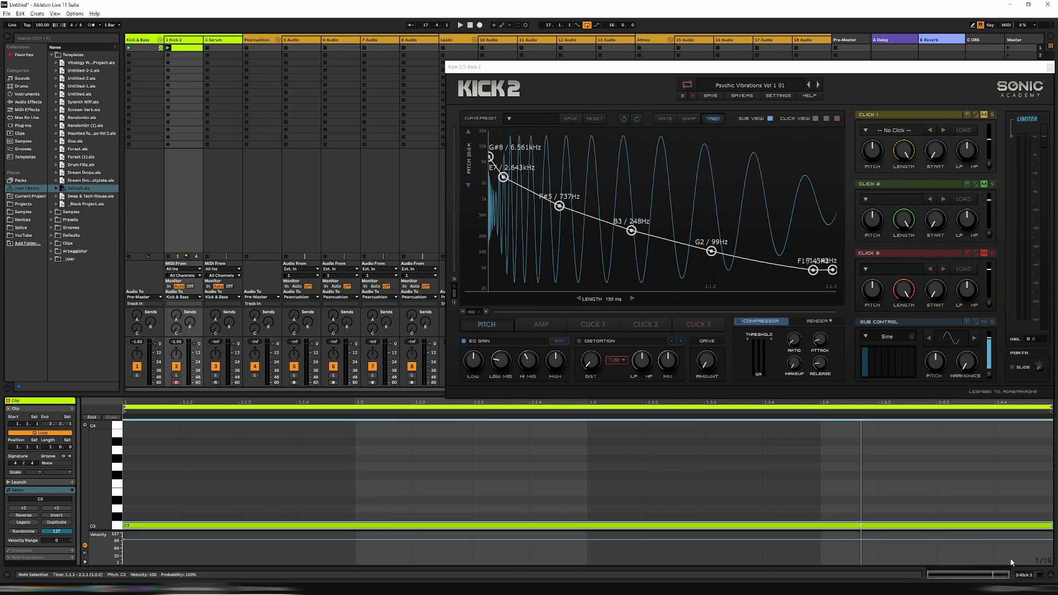
Add an Arpeggiator MIDI effect before Kick 2, set its rate to 1/4 and gate to 100 %, and play the clip.
{"action": "left_click", "coordinate": [188, 43]}
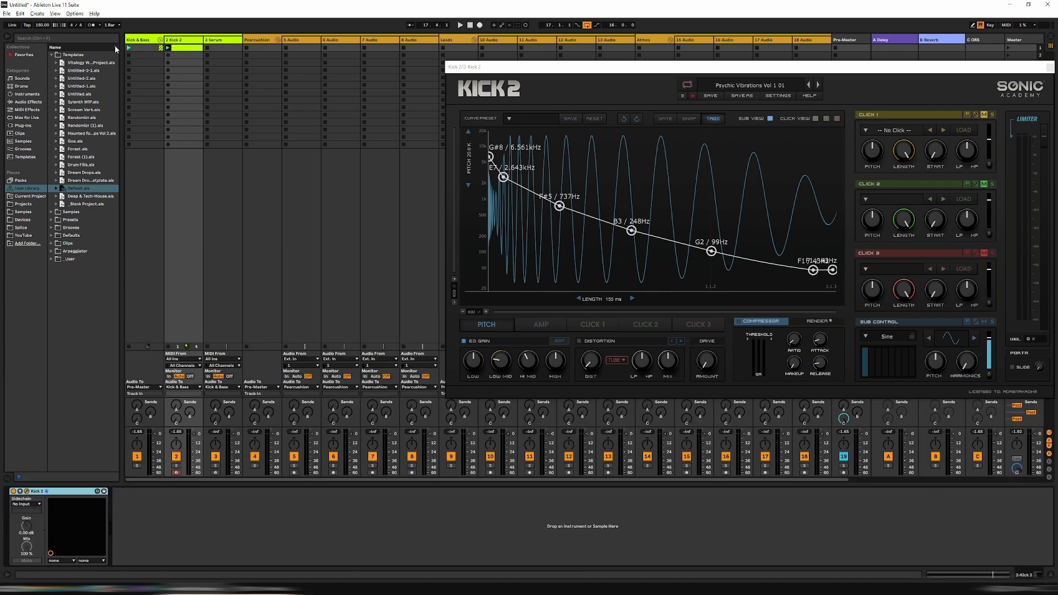
{"action": "left_click", "coordinate": [26, 111]}
{"action": "double_click", "coordinate": [65, 56]}
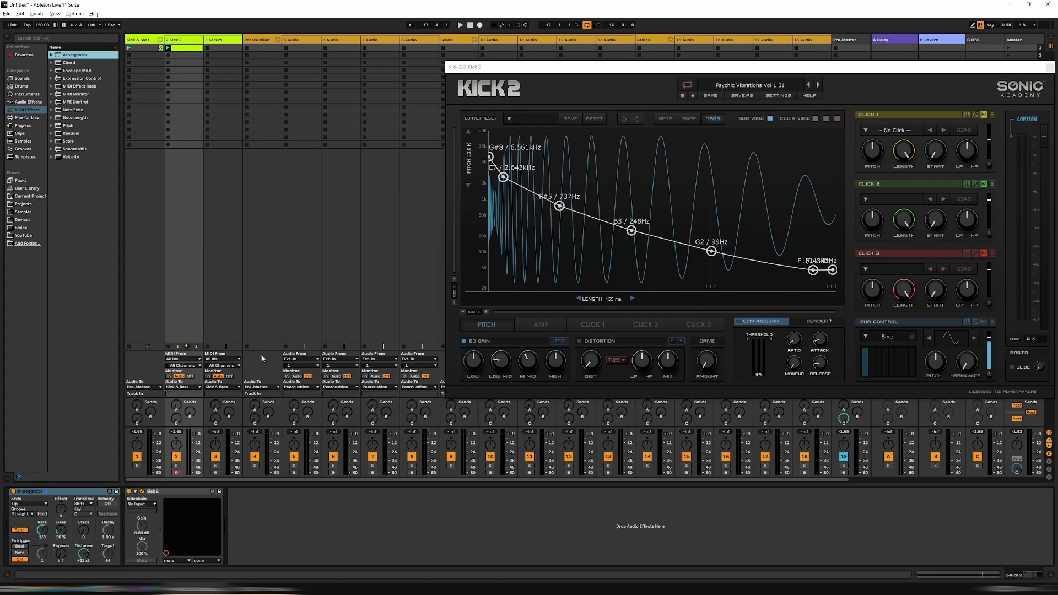
{"action": "key", "text": "space"}
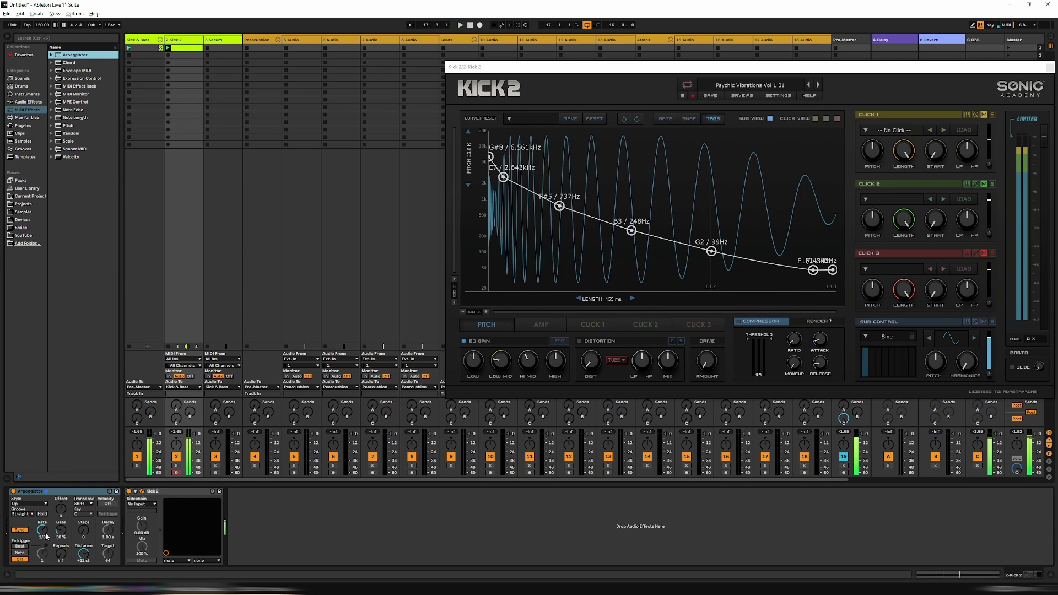
{"action": "left_click_drag", "start_coordinate": [44, 534], "coordinate": [44, 514]}
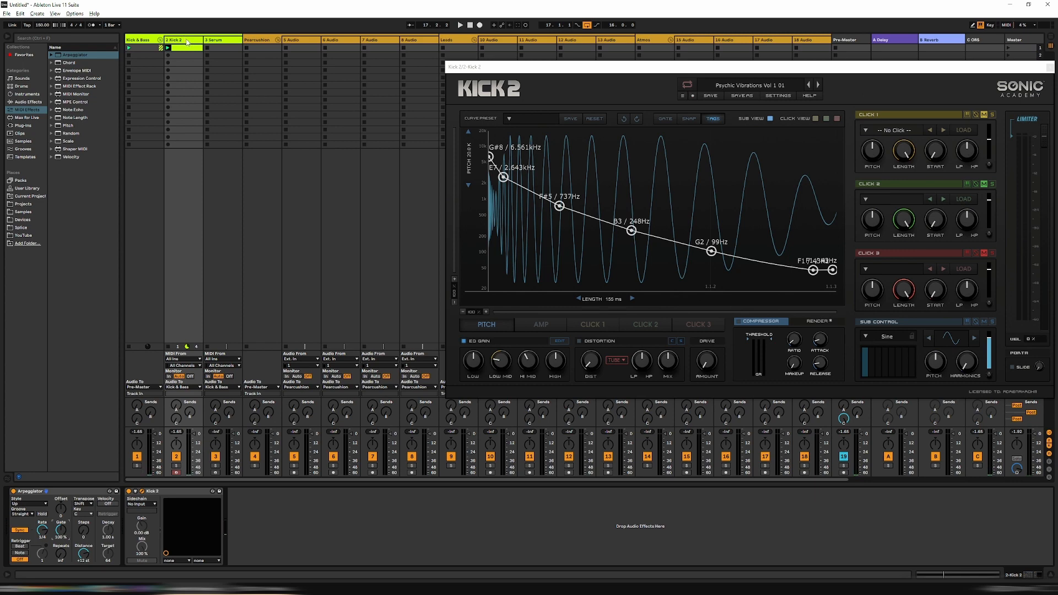
{"action": "key", "text": "space"}
{"action": "key", "text": "space"}
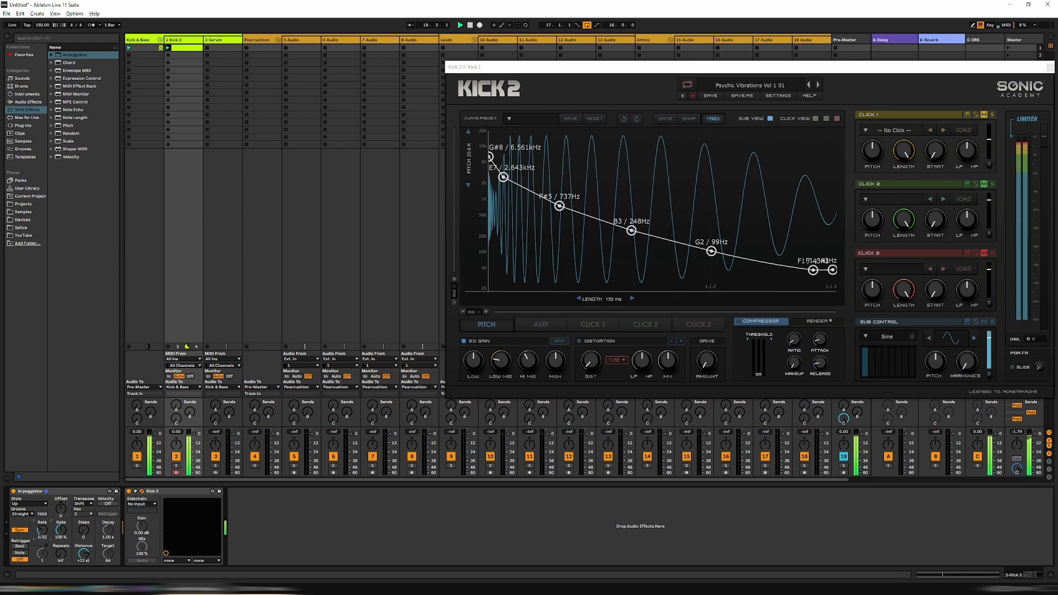
Try the arpeggiator rates 1/32 and 1/8 with the clip playing, and return the rate to 1/4.
{"action": "mouse_move", "coordinate": [42, 530]}
{"action": "left_mouse_down"}
{"action": "mouse_move", "coordinate": [42, 540]}
{"action": "mouse_move", "coordinate": [42, 518]}
{"action": "left_mouse_up"}
{"action": "key", "text": "space"}
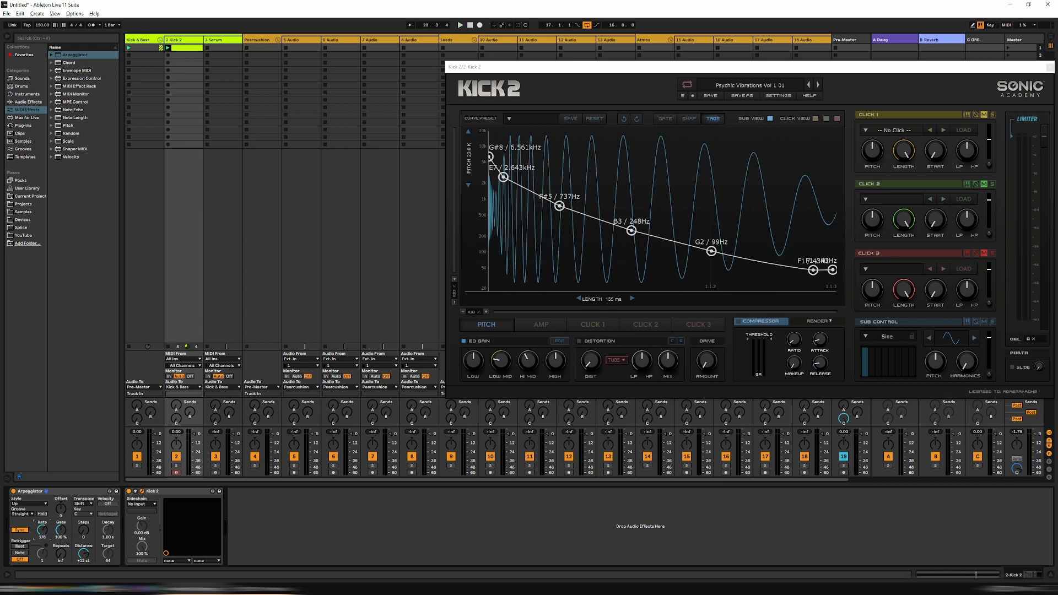
{"action": "key", "text": "space"}
{"action": "left_click_drag", "start_coordinate": [42, 530], "coordinate": [42, 518]}
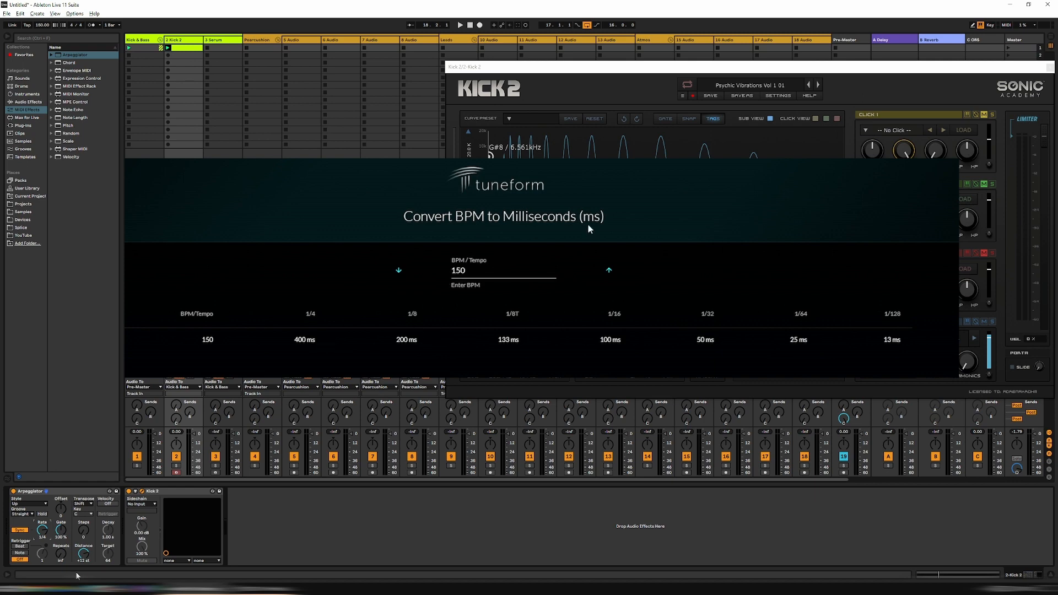
Switch the arpeggiator from tempo sync to free rate, set the rate to 400 ms, and audition the result.
{"action": "left_click", "coordinate": [22, 531]}
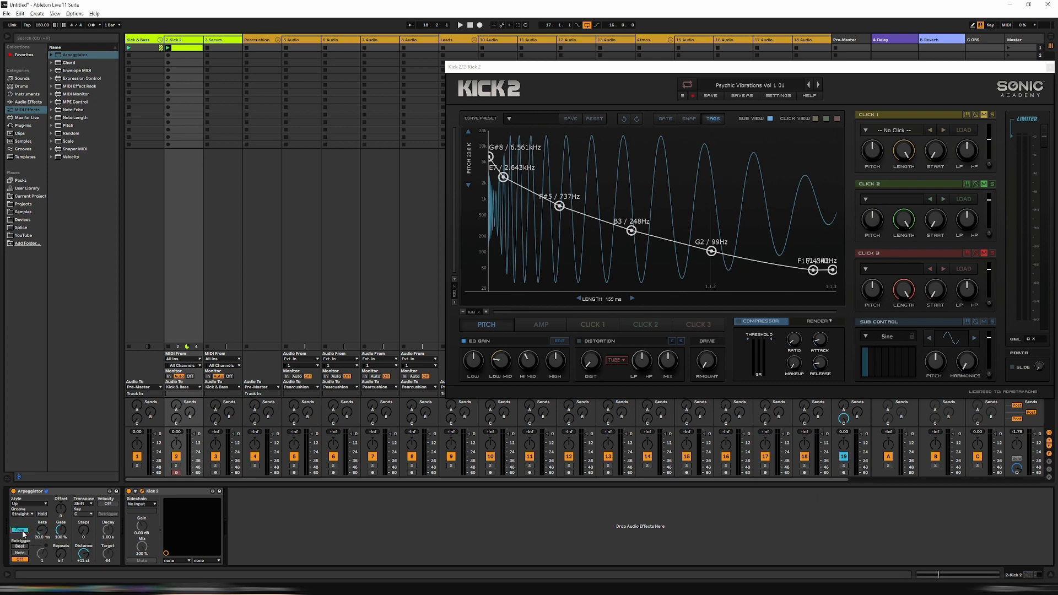
{"action": "key", "text": "space"}
{"action": "left_click_drag", "start_coordinate": [44, 533], "coordinate": [43, 493]}
{"action": "key", "text": "space"}
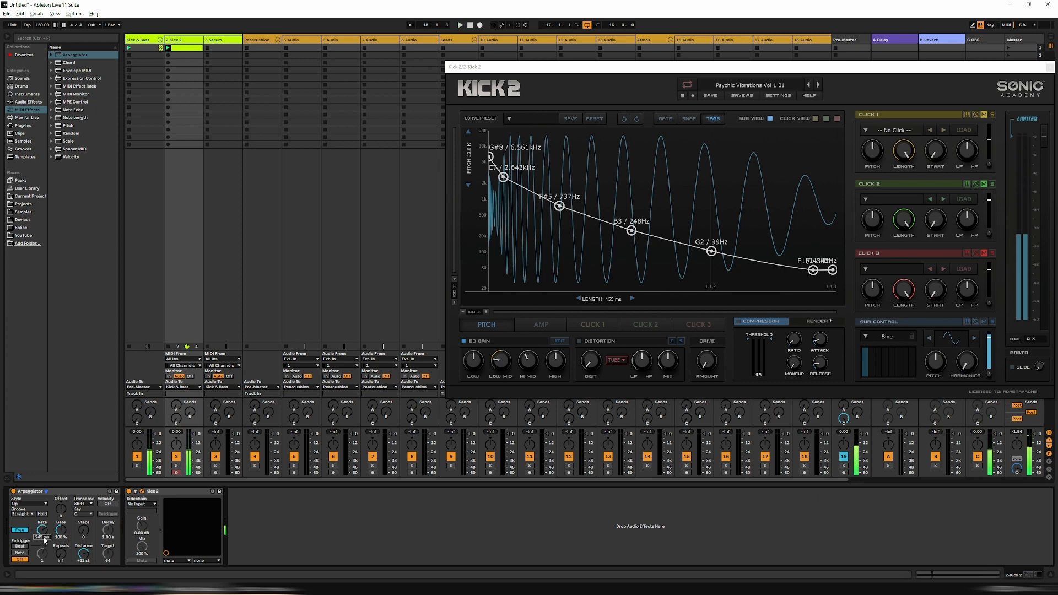
{"action": "type", "text": "400"}
{"action": "key", "text": "Return"}
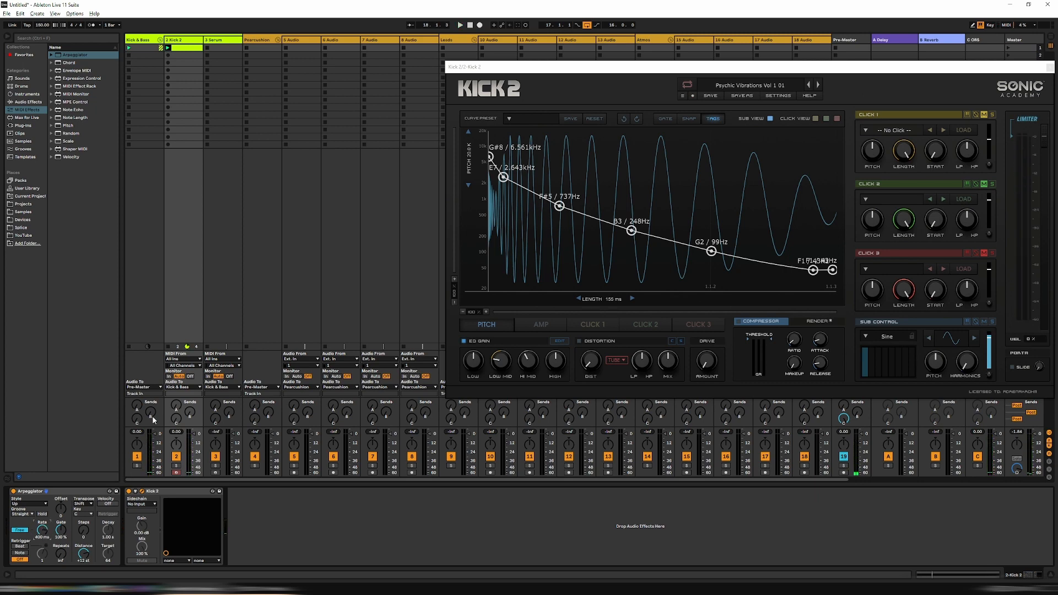
{"action": "key", "text": "space"}
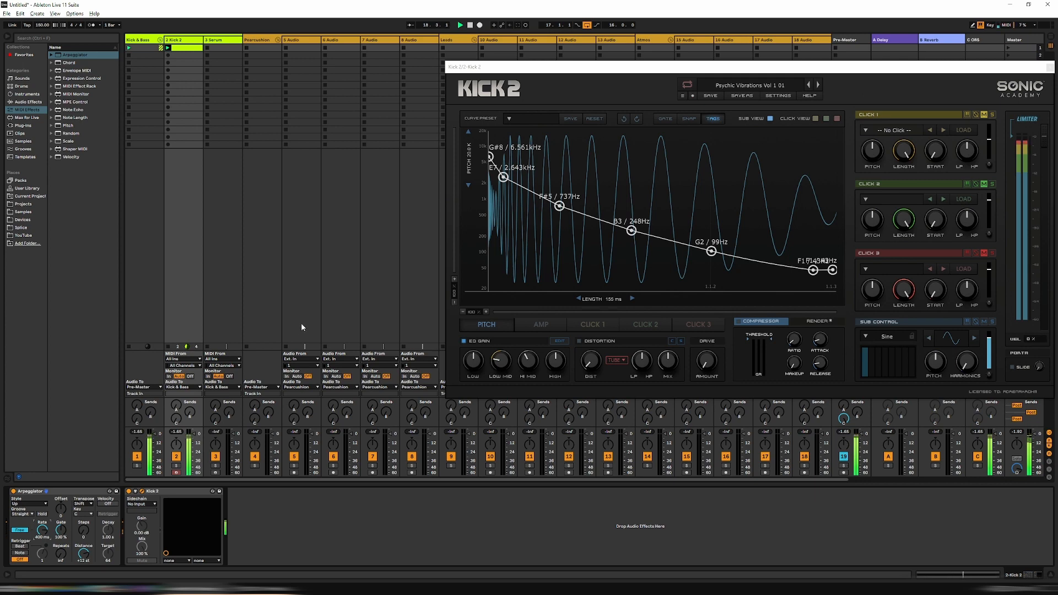
{"action": "key", "text": "space"}
Extend the Kick 2 clip's loop length to two bars and stretch the C3 note over both bars with Legato.
{"action": "left_click", "coordinate": [189, 49]}
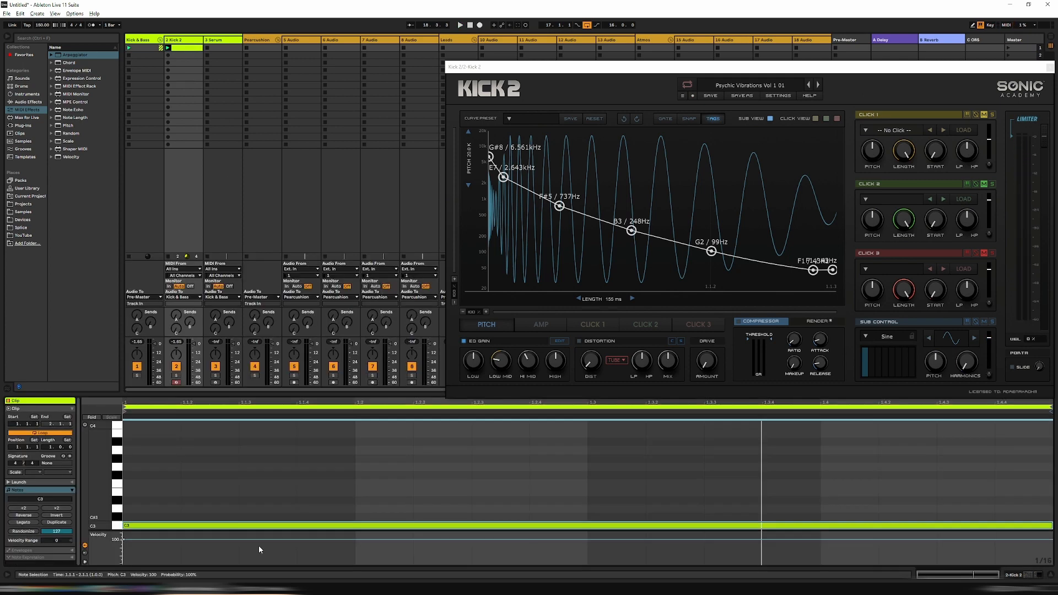
{"action": "left_click", "coordinate": [51, 447]}
{"action": "key", "text": "Up"}
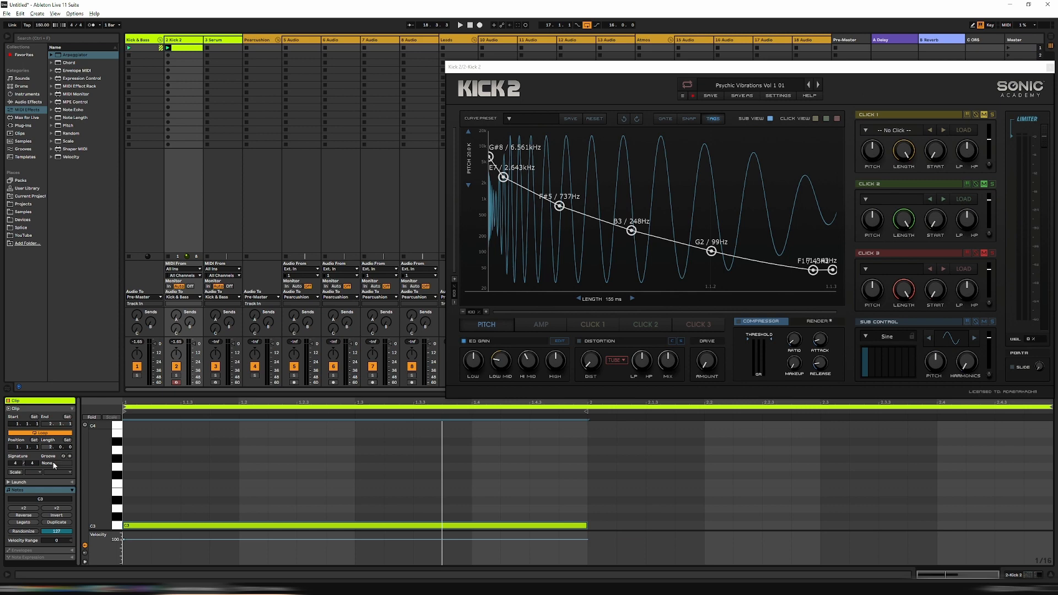
{"action": "left_click", "coordinate": [32, 524]}
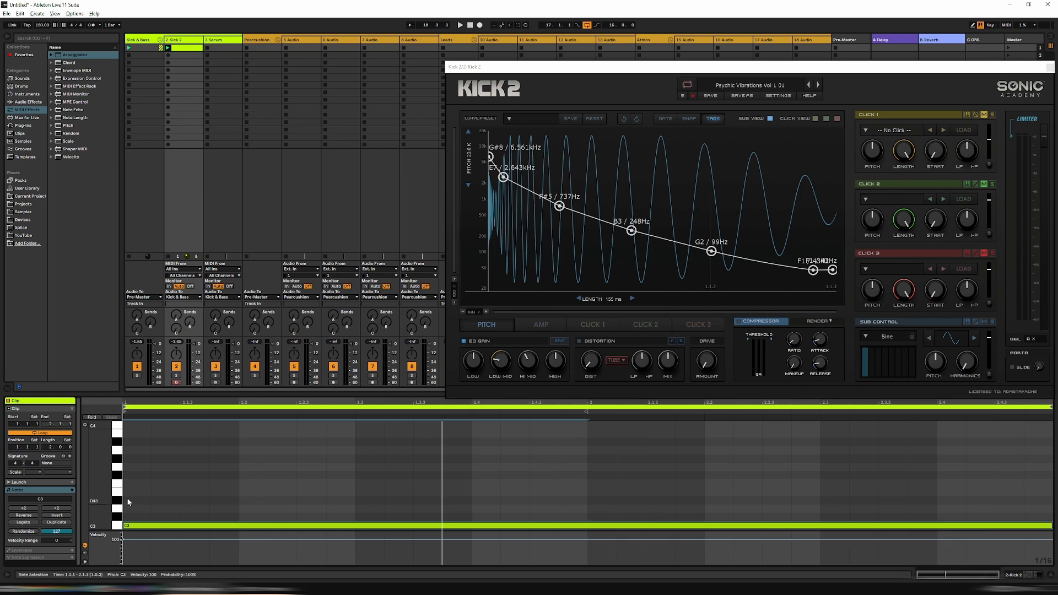
Show the clip's Arpeggiator Free Rate envelope and add a 400 ms breakpoint at the start of bar 2.
{"action": "left_click", "coordinate": [73, 551]}
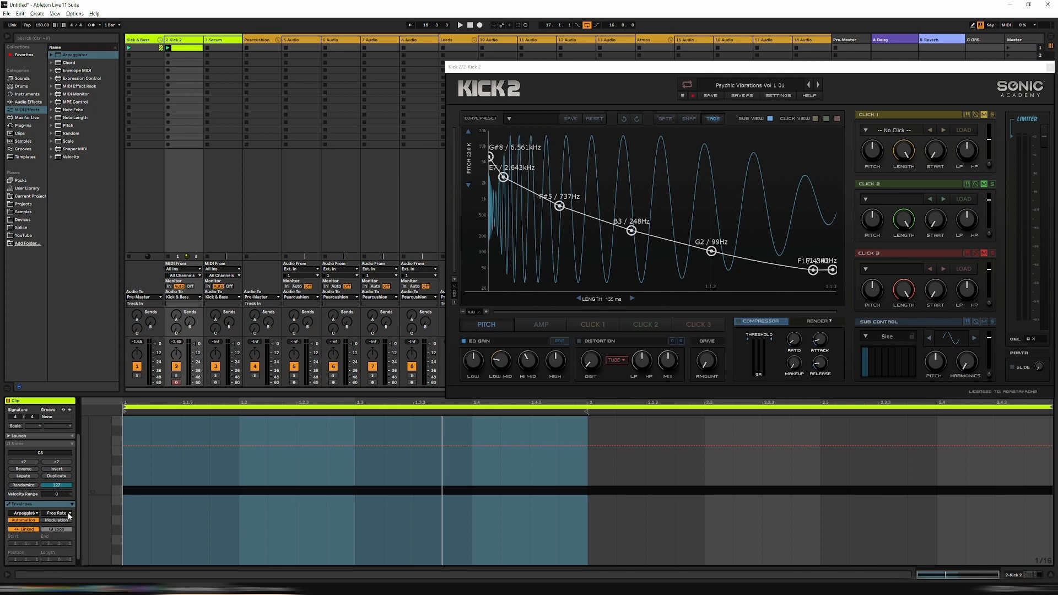
{"action": "left_click", "coordinate": [68, 514]}
{"action": "left_click", "coordinate": [67, 426]}
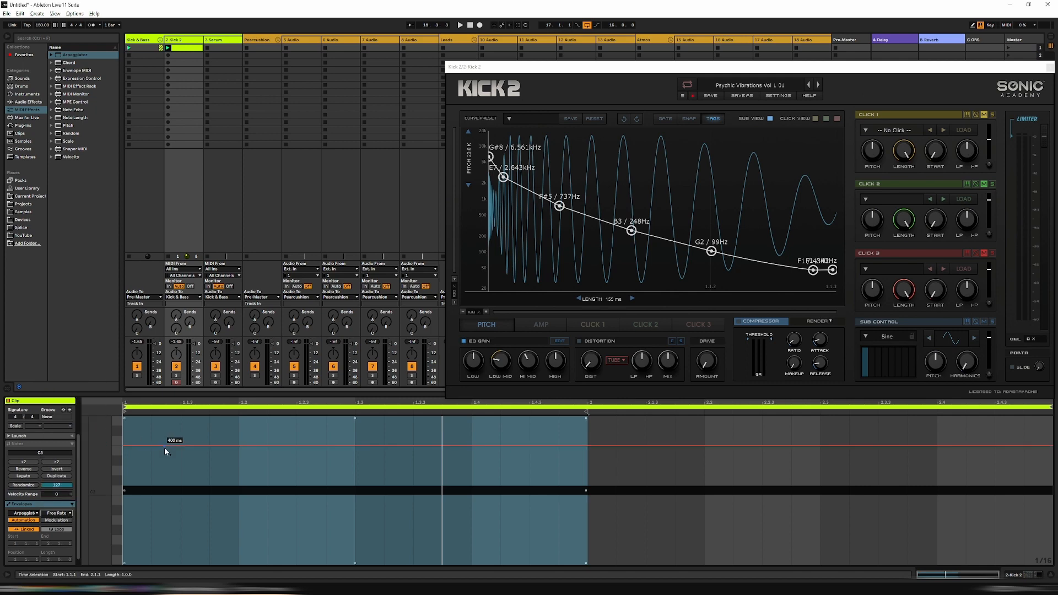
{"action": "left_click", "coordinate": [615, 449]}
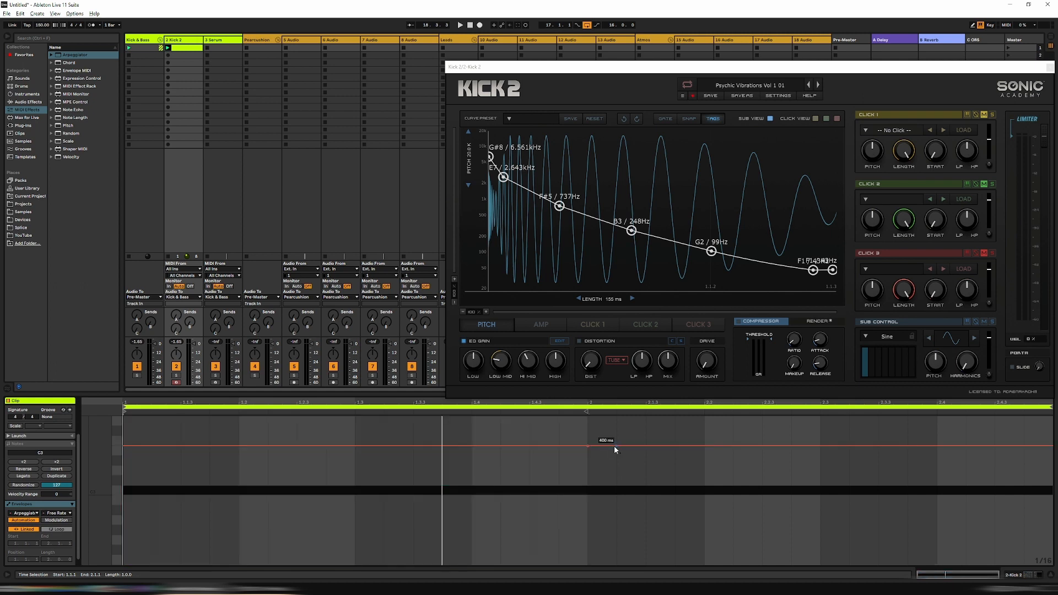
With the clip playing, shape the Free Rate envelope into two dips, one bottoming near 1.4.4 and the other near 2.2.4.
{"action": "key", "text": "space"}
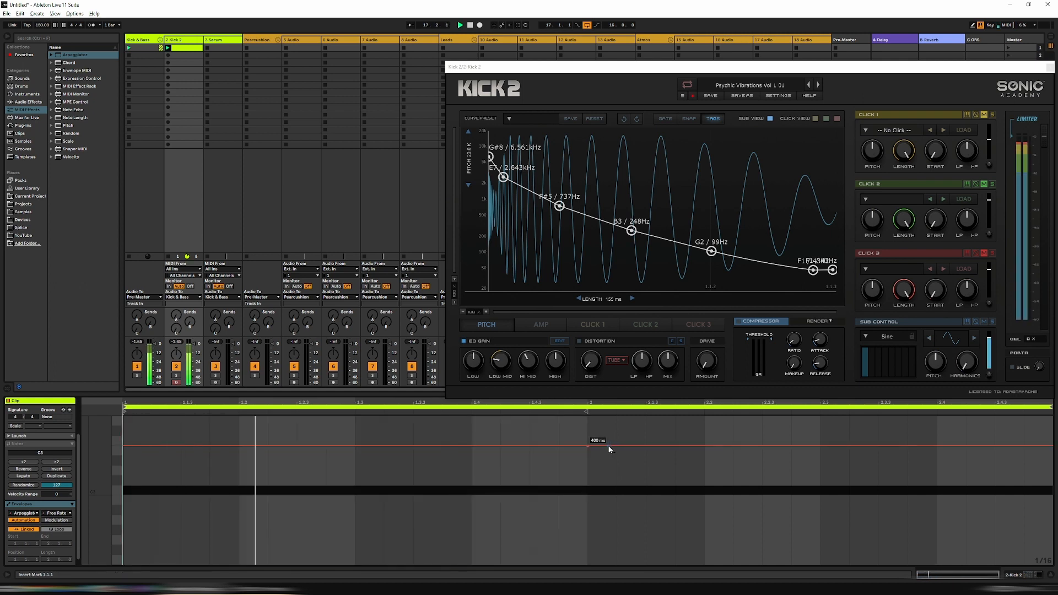
{"action": "left_click_drag", "start_coordinate": [609, 448], "coordinate": [878, 489]}
{"action": "left_click_drag", "start_coordinate": [735, 537], "coordinate": [791, 539]}
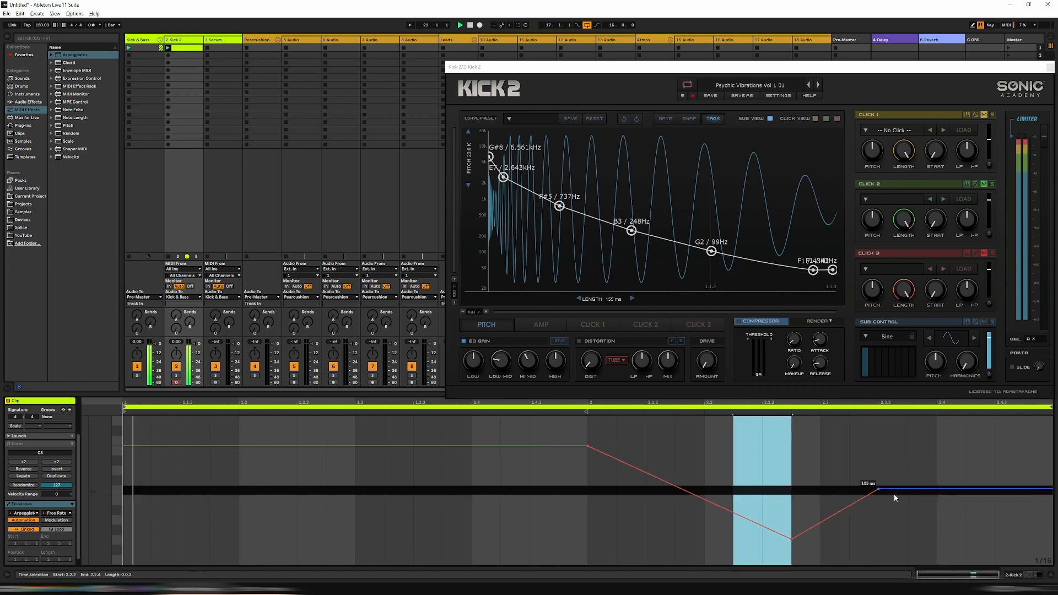
{"action": "left_click_drag", "start_coordinate": [879, 490], "coordinate": [965, 491]}
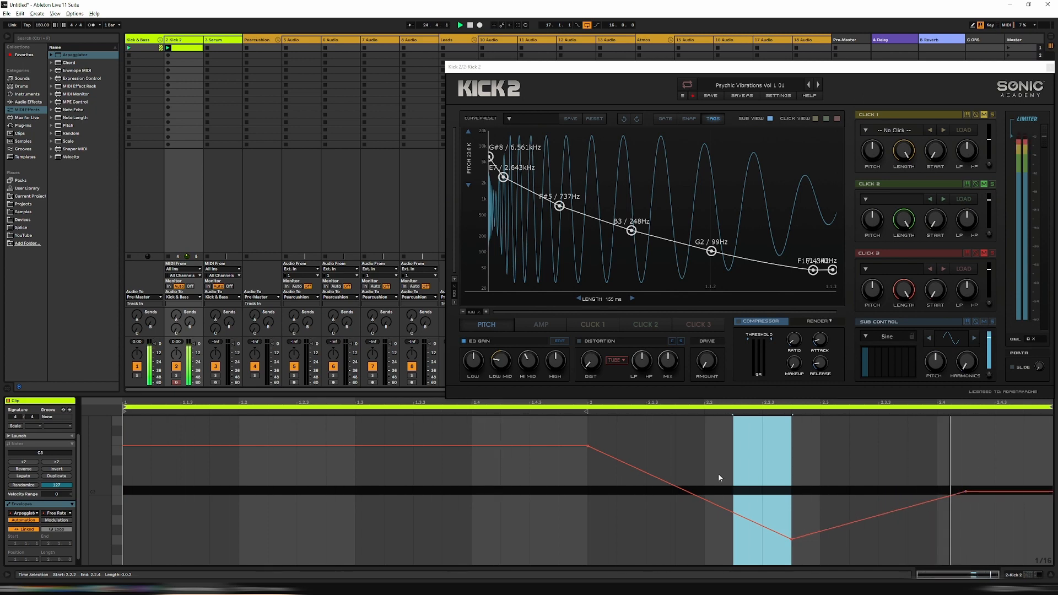
{"action": "left_click_drag", "start_coordinate": [365, 447], "coordinate": [559, 528]}
{"action": "left_click", "coordinate": [310, 447]}
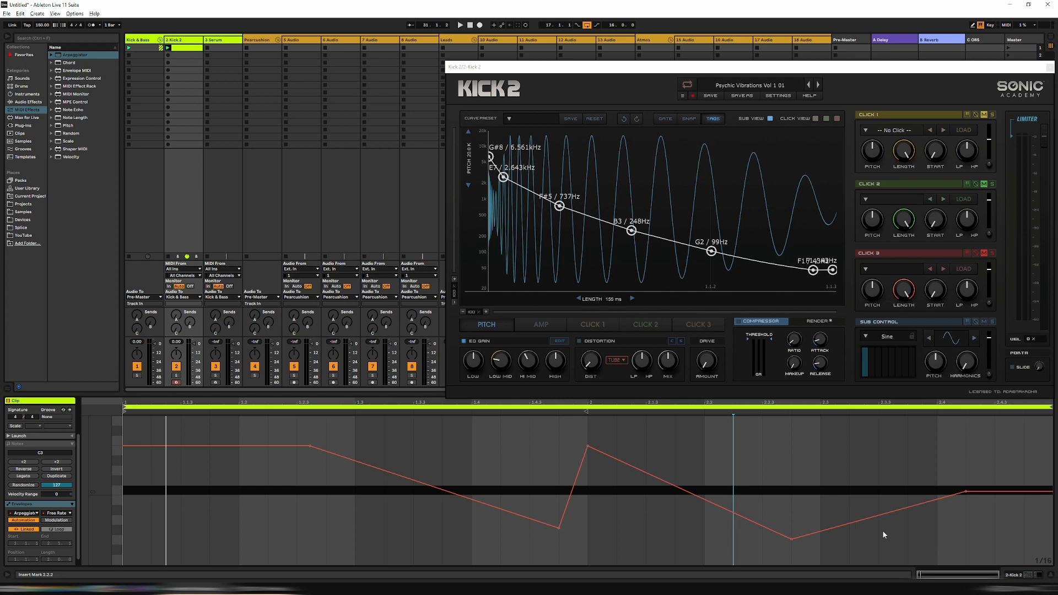
Set the Free Rate breakpoint near 2.2.4 to 200 ms and delete the breakpoint that follows it near 2.4.2.
{"action": "right_click", "coordinate": [792, 541]}
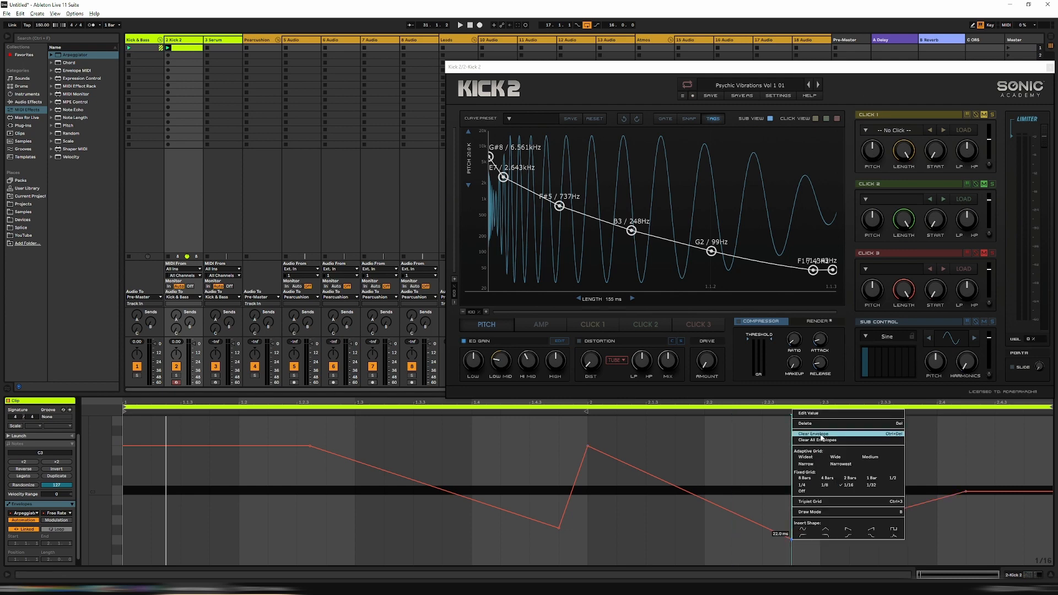
{"action": "left_click", "coordinate": [817, 413]}
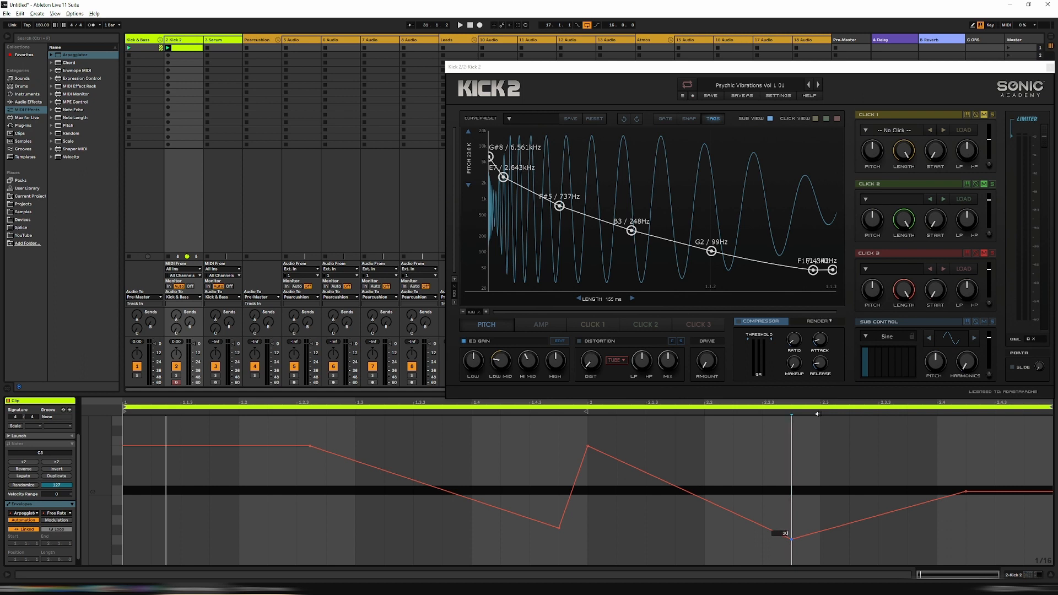
{"action": "type", "text": "20"}
{"action": "key", "text": "Return"}
{"action": "left_click", "coordinate": [948, 475]}
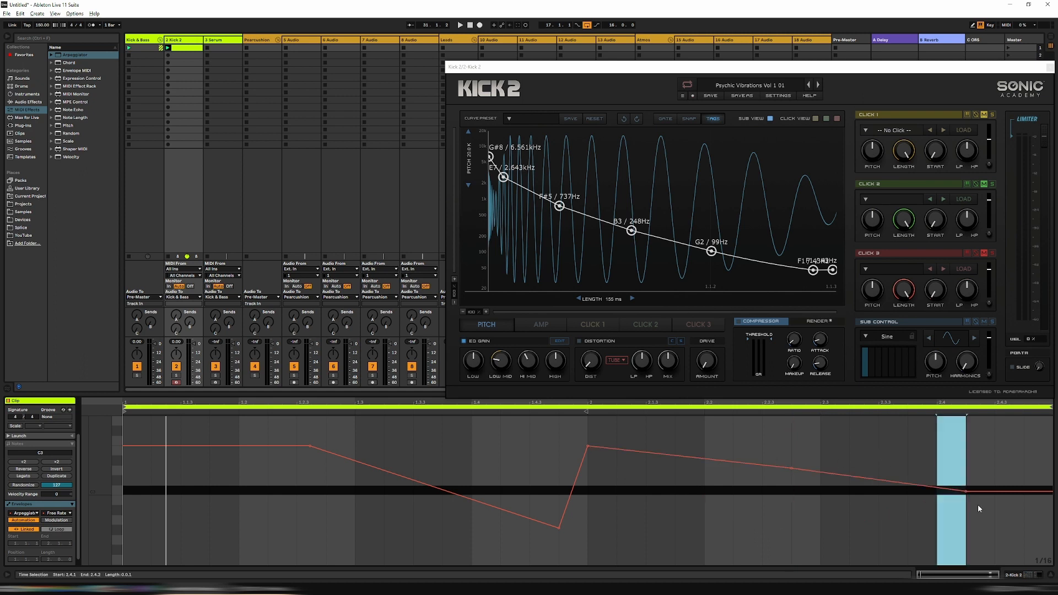
{"action": "left_click_drag", "start_coordinate": [978, 505], "coordinate": [935, 487]}
{"action": "key", "text": "Delete"}
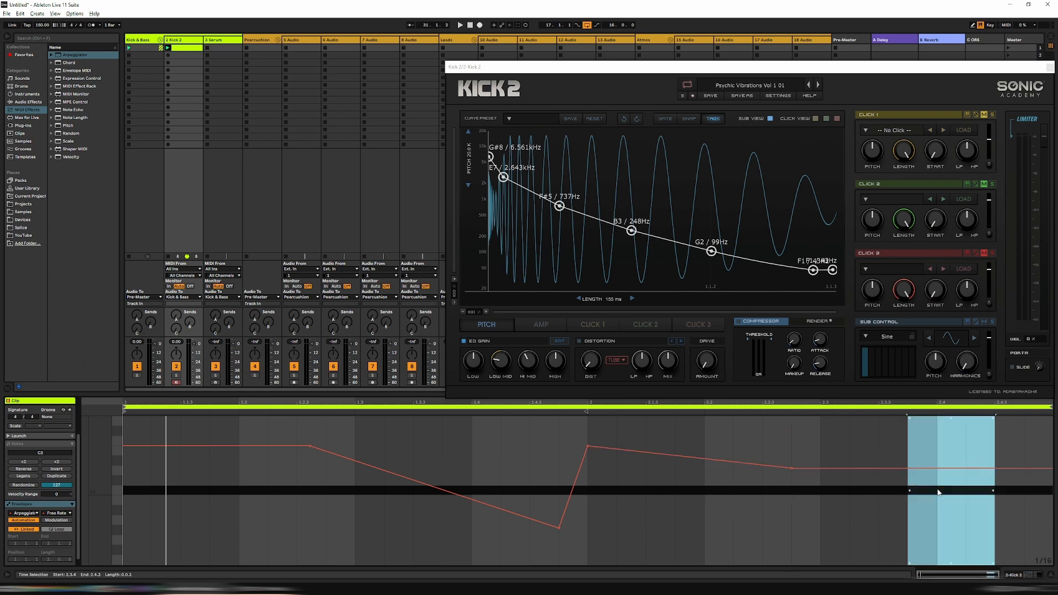
{"action": "left_click", "coordinate": [935, 486]}
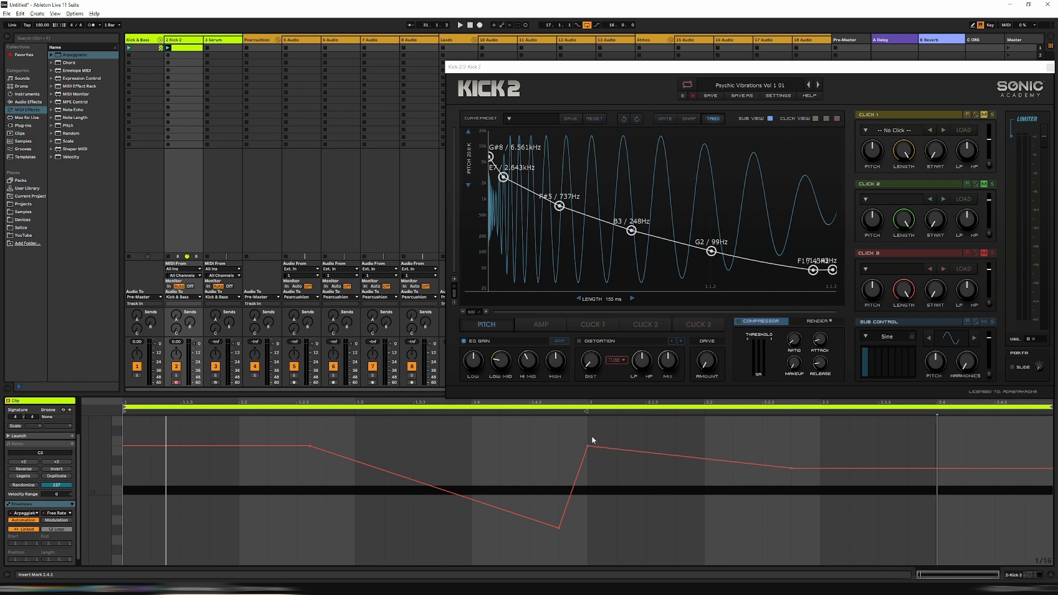
Delete the dip at 1.4.4, make the Free Rate drop abruptly to 200 ms at the start of bar 2, and audition it.
{"action": "left_click", "coordinate": [559, 528]}
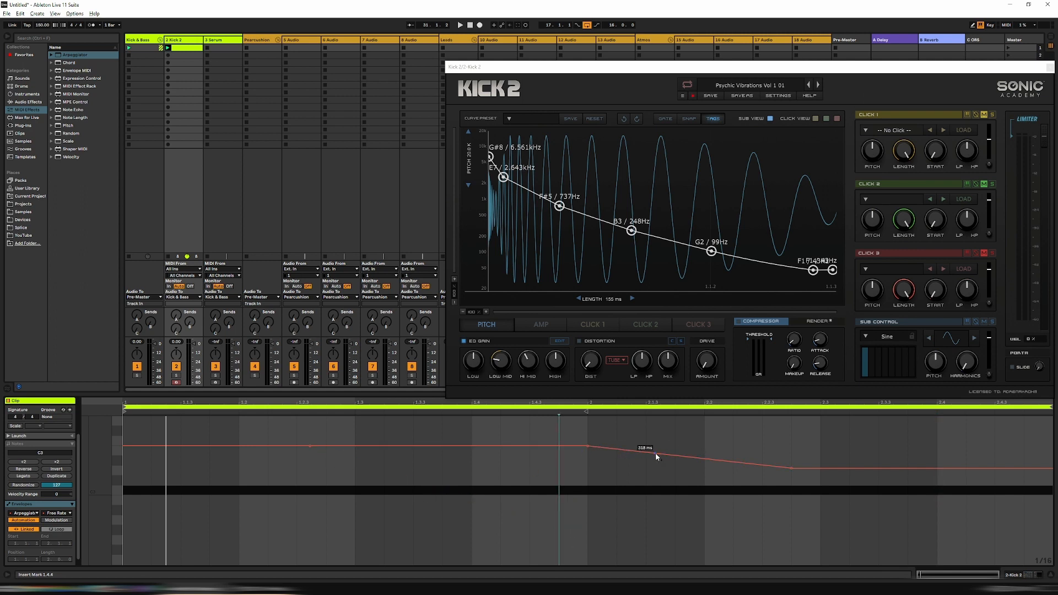
{"action": "left_click_drag", "start_coordinate": [613, 450], "coordinate": [612, 468]}
{"action": "right_click", "coordinate": [587, 465]}
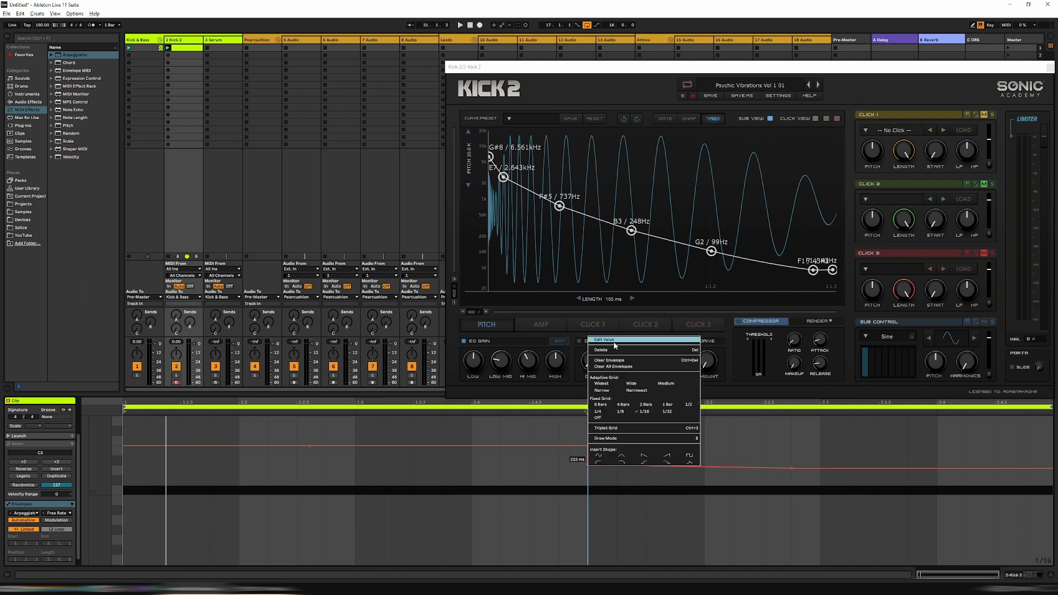
{"action": "left_click", "coordinate": [617, 339]}
{"action": "left_click_drag", "start_coordinate": [587, 465], "coordinate": [587, 468]}
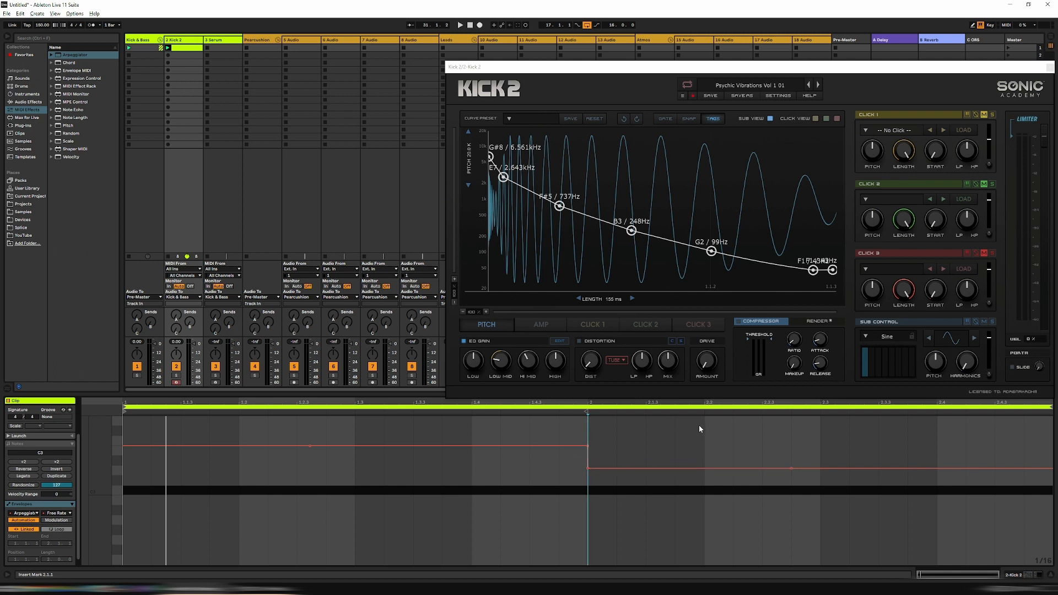
{"action": "key", "text": "space"}
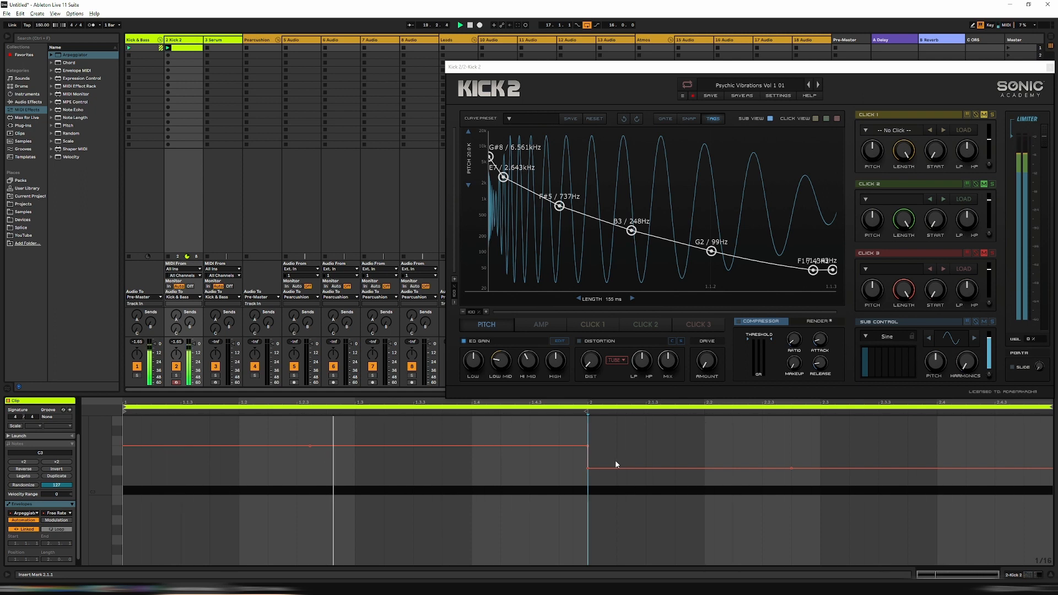
{"action": "right_click", "coordinate": [588, 469]}
{"action": "left_click", "coordinate": [850, 484]}
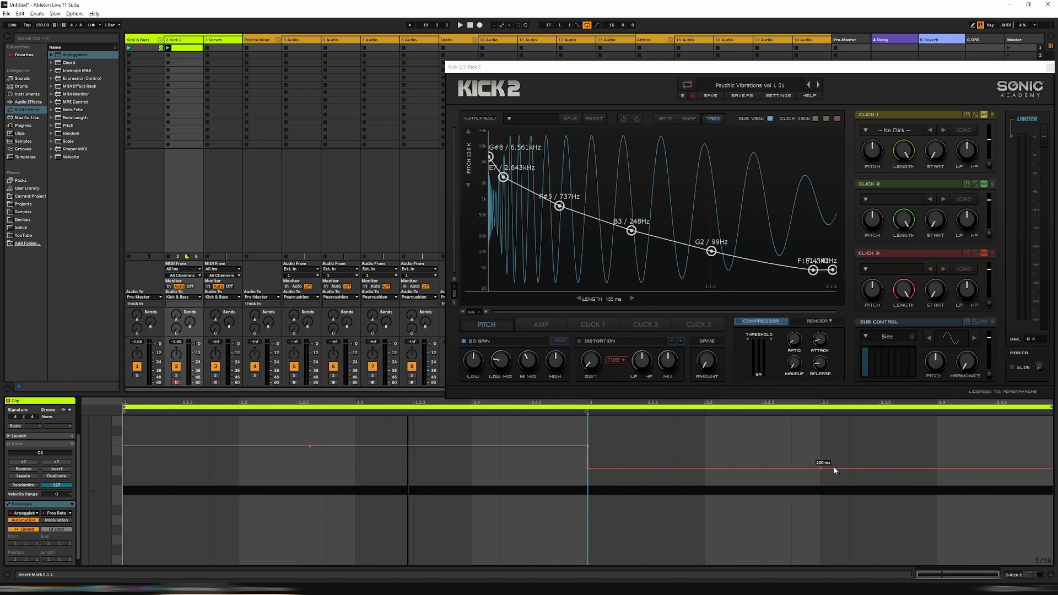
Add abrupt Free Rate drops to 100 ms at 2.3 and 50 ms at 2.4, and play the stepped roll.
{"action": "left_click_drag", "start_coordinate": [833, 468], "coordinate": [833, 489]}
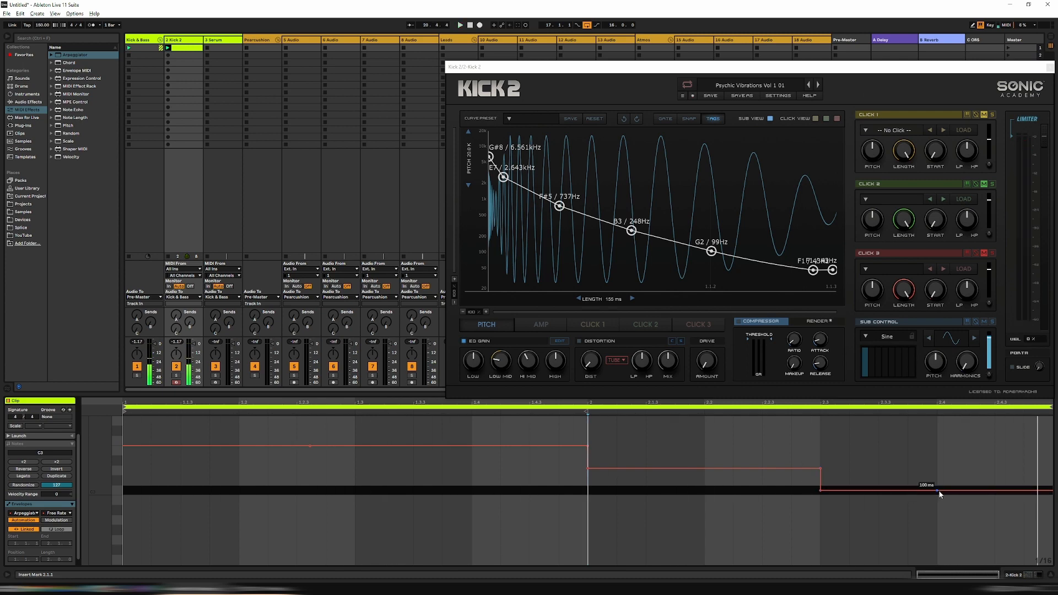
{"action": "left_click_drag", "start_coordinate": [936, 490], "coordinate": [936, 507]}
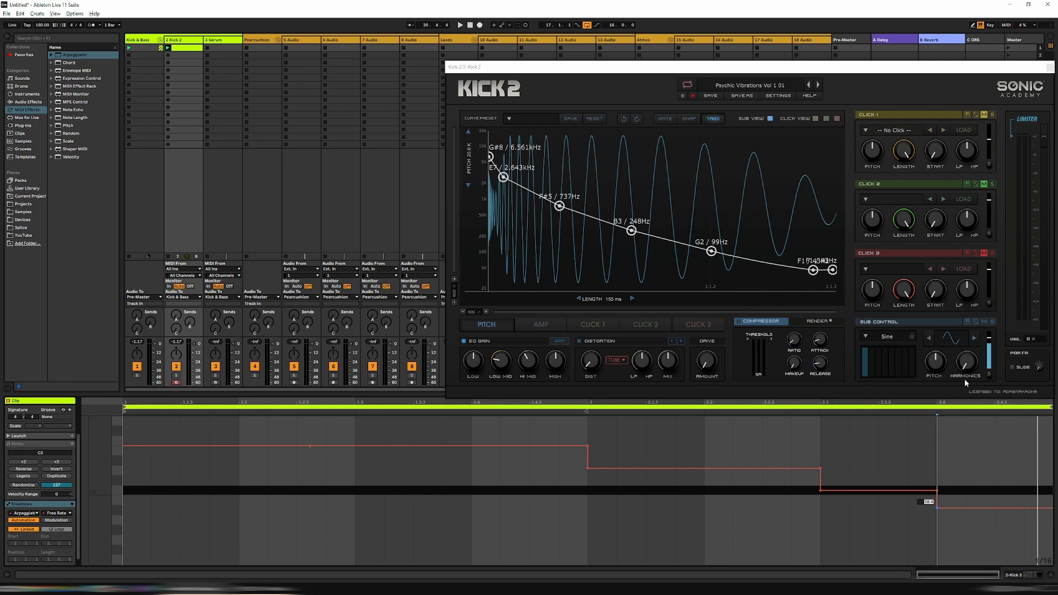
{"action": "type", "text": "50"}
{"action": "key", "text": "Return"}
{"action": "key", "text": "space"}
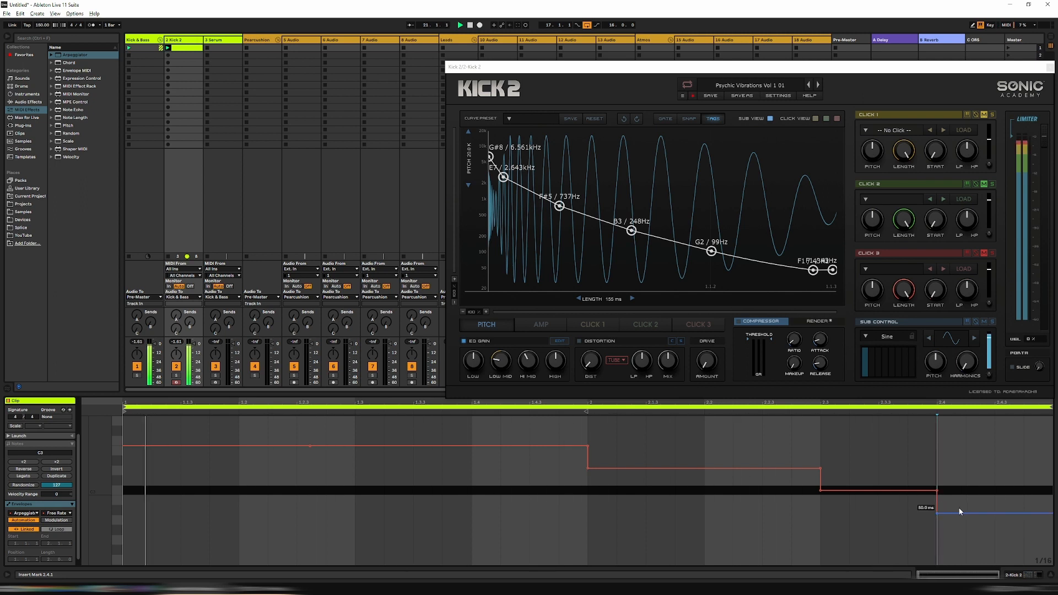
Reshape bar 2 of the envelope into a ramp down to a low point at 2.3 and back up to 2.4, and audition it.
{"action": "left_click", "coordinate": [819, 468]}
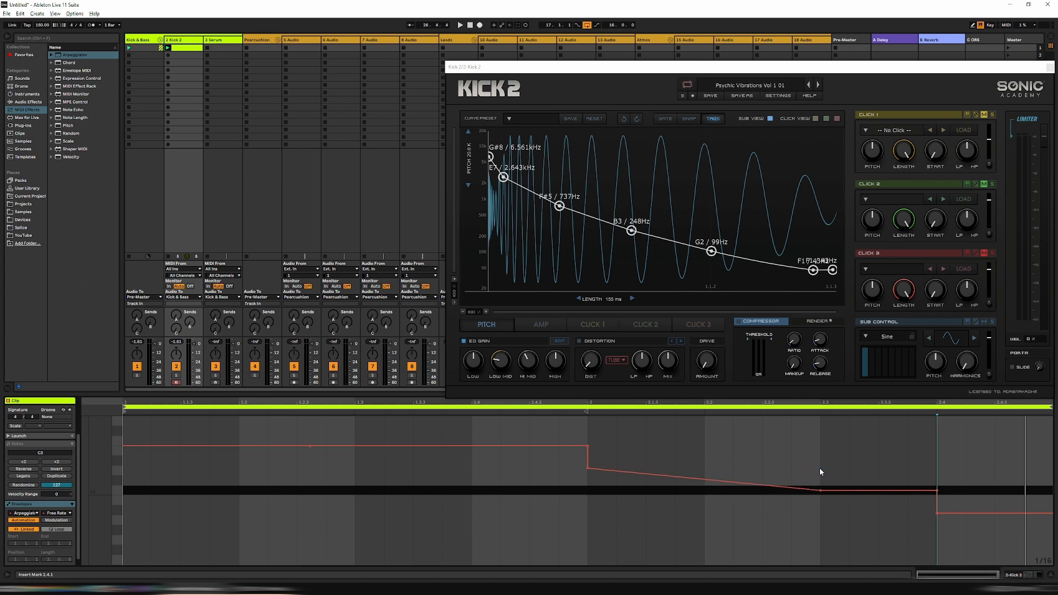
{"action": "left_click", "coordinate": [937, 491]}
{"action": "left_click", "coordinate": [935, 513]}
{"action": "left_click_drag", "start_coordinate": [817, 503], "coordinate": [830, 531]}
{"action": "key", "text": "space"}
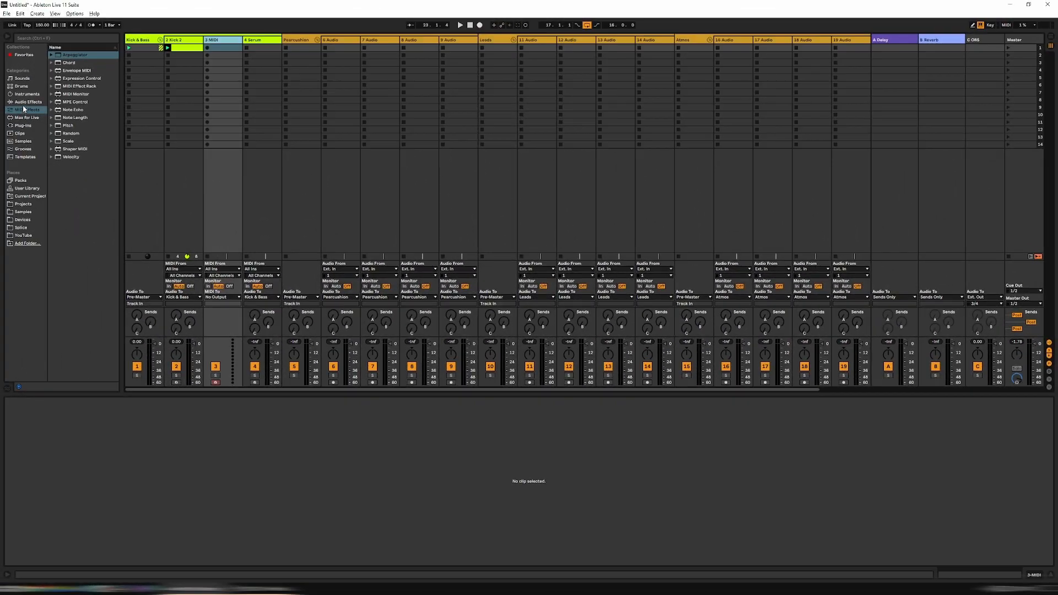
Load the Sampler instrument onto the new MIDI track beside Kick 2.
{"action": "left_click", "coordinate": [22, 86]}
{"action": "left_click", "coordinate": [67, 102]}
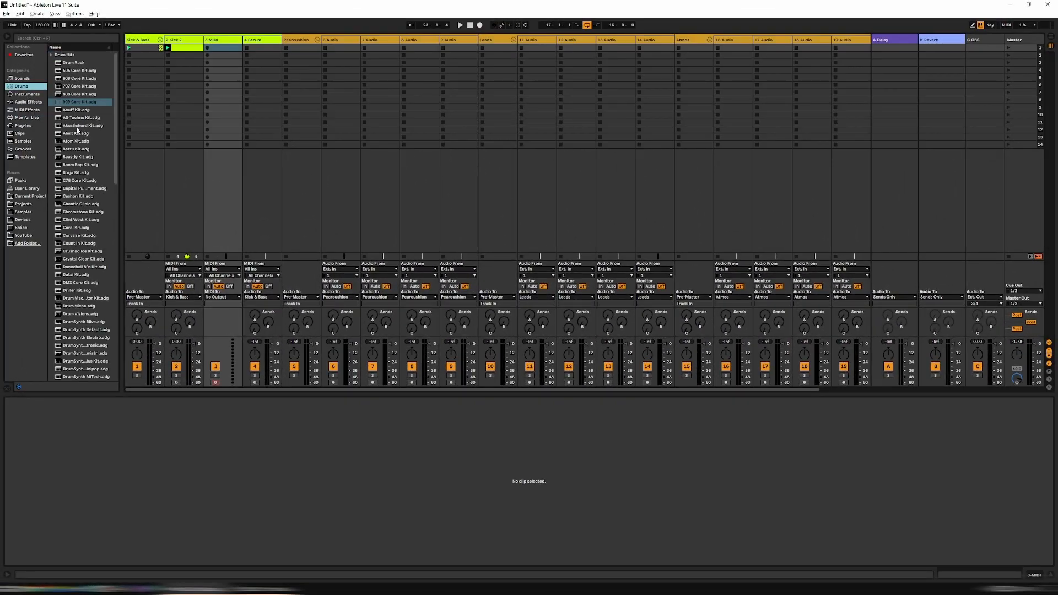
{"action": "left_click", "coordinate": [26, 94]}
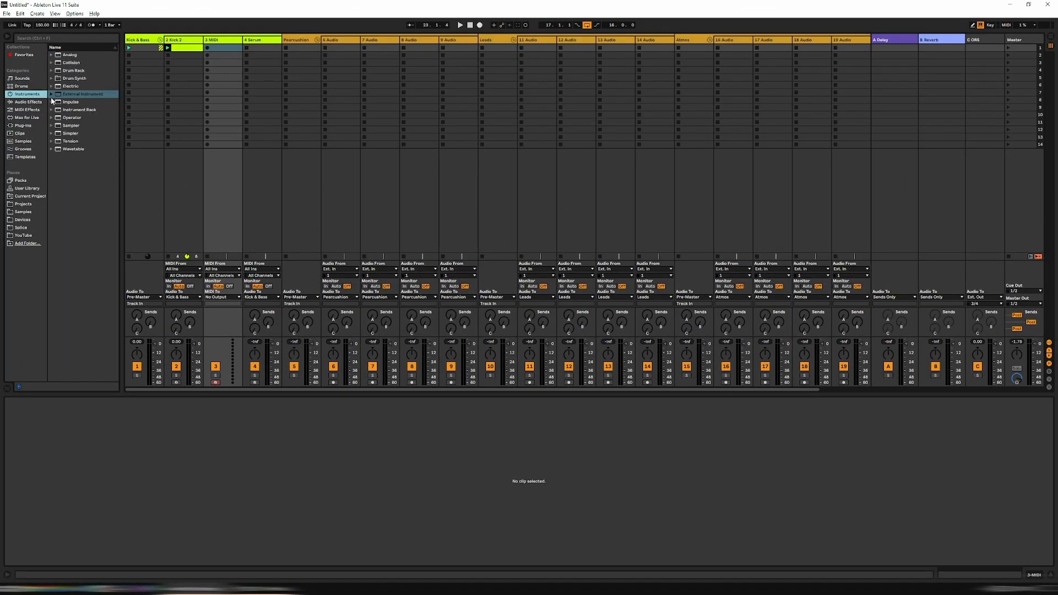
{"action": "double_click", "coordinate": [66, 127]}
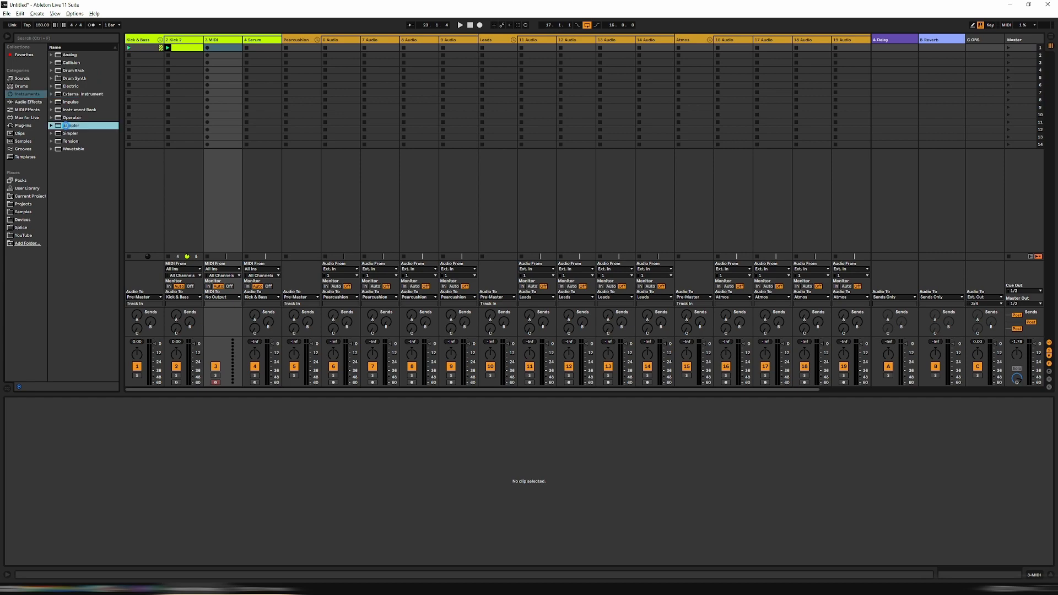
Create a clip on the Sampler track and copy the two-bar C3 note from the Kick 2 clip into it.
{"action": "double_click", "coordinate": [221, 48]}
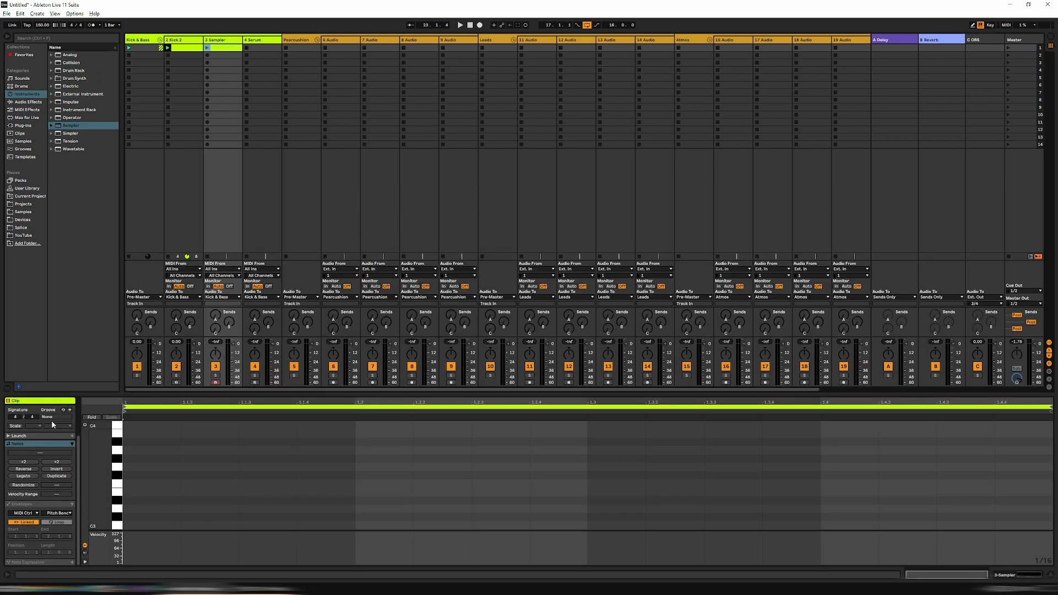
{"action": "left_click", "coordinate": [185, 48]}
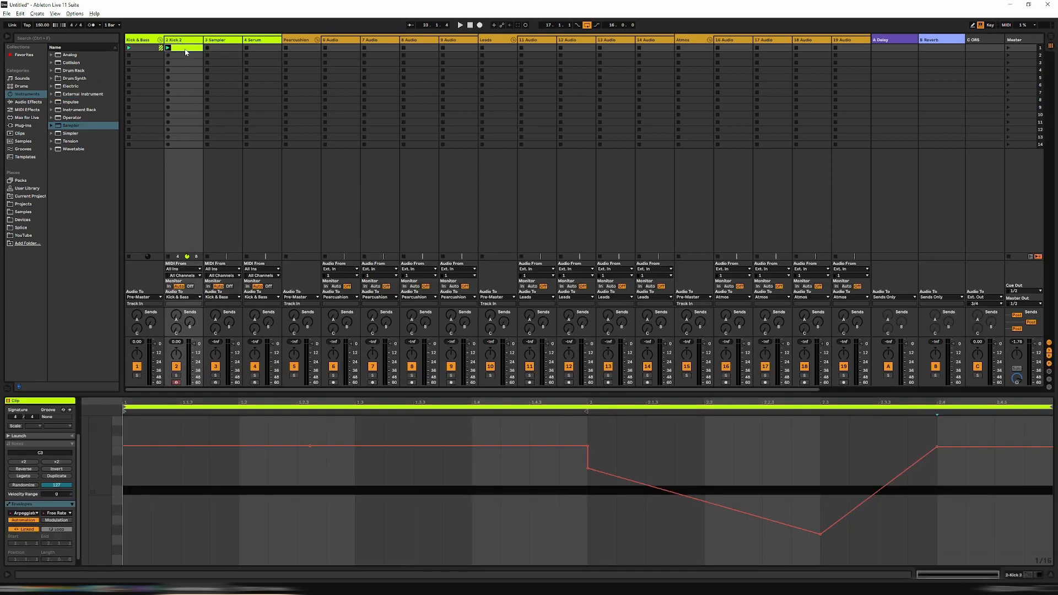
{"action": "left_click", "coordinate": [232, 49]}
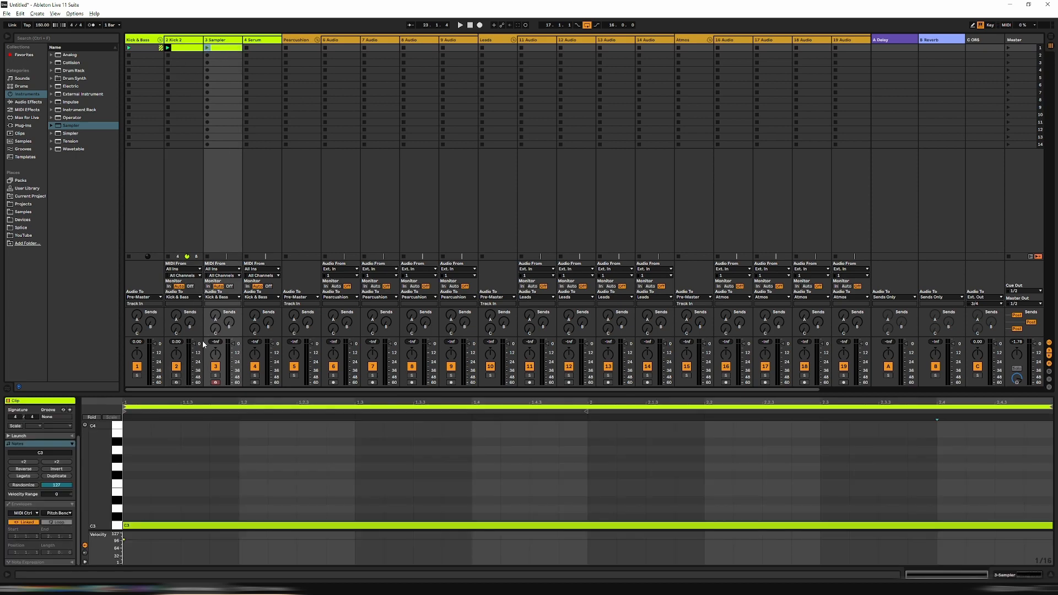
Show the Kick 2 track's devices and review the kick in the Kick 2 plug-in window.
{"action": "left_click", "coordinate": [186, 49]}
{"action": "left_click", "coordinate": [186, 41]}
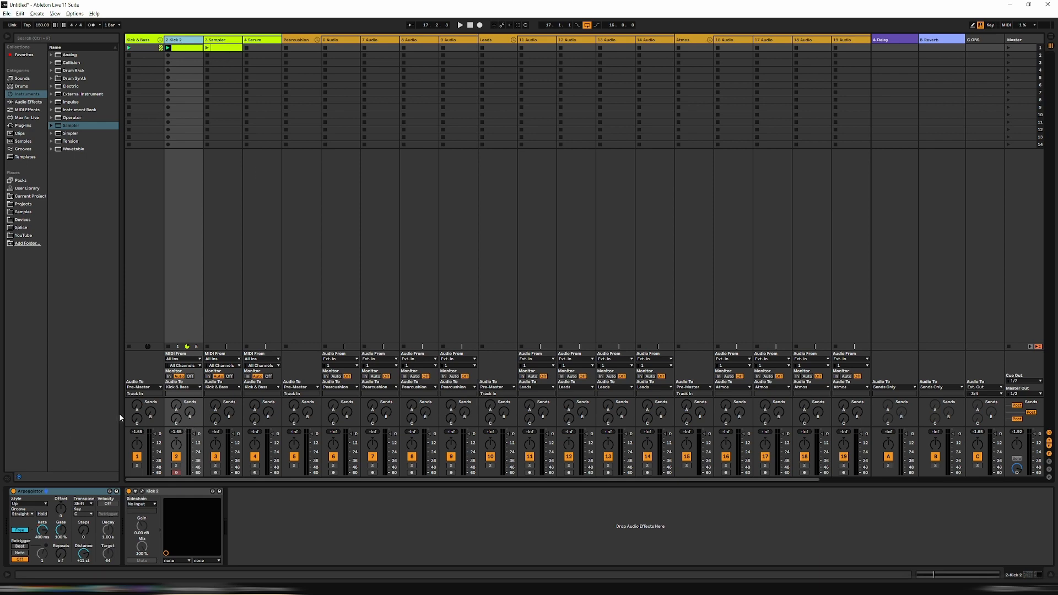
{"action": "left_click", "coordinate": [142, 491]}
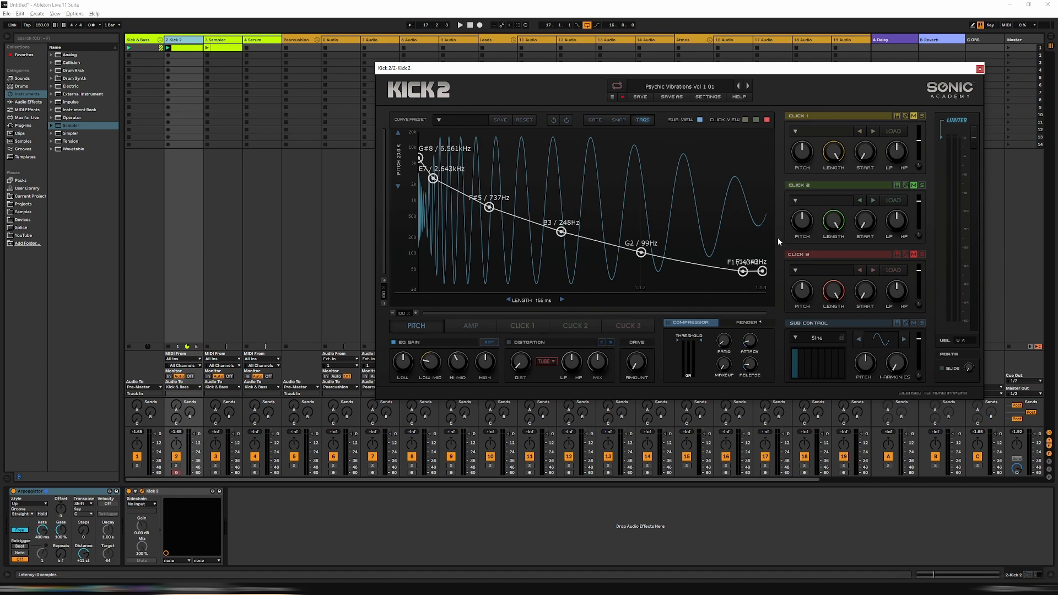
{"action": "left_click", "coordinate": [980, 69]}
Export only the 2-Kick 2 track as a WAV file and load the rendered kick into Sampler on track 3.
{"action": "left_click", "coordinate": [6, 13]}
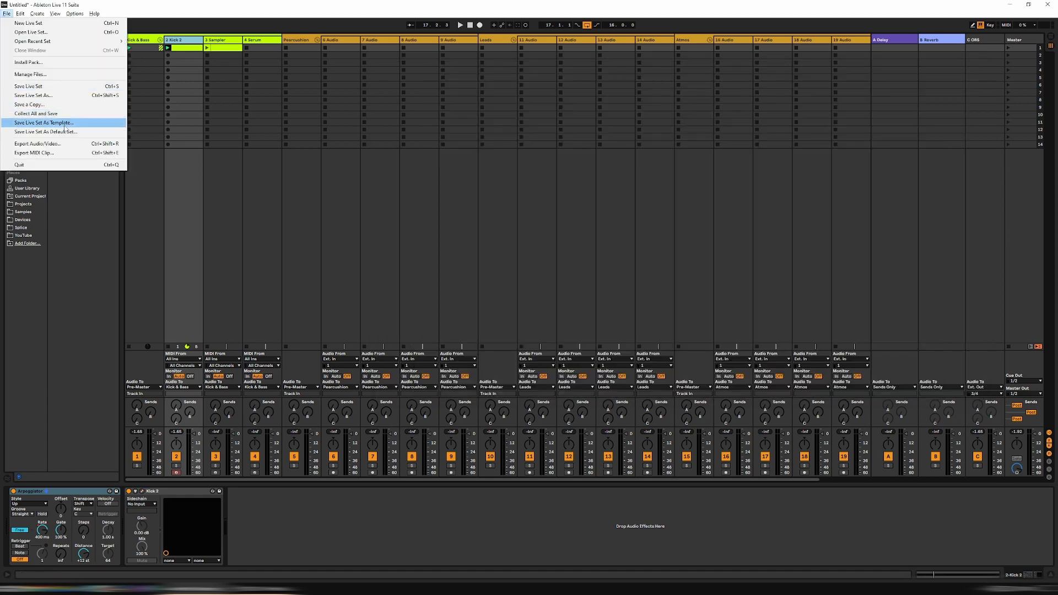
{"action": "left_click", "coordinate": [70, 145]}
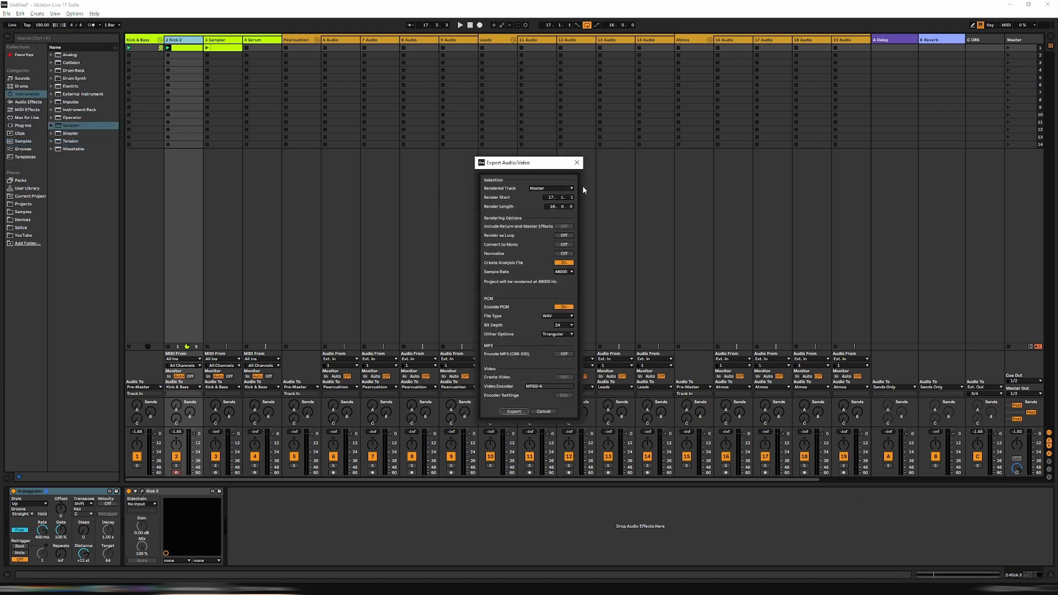
{"action": "left_click", "coordinate": [554, 188]}
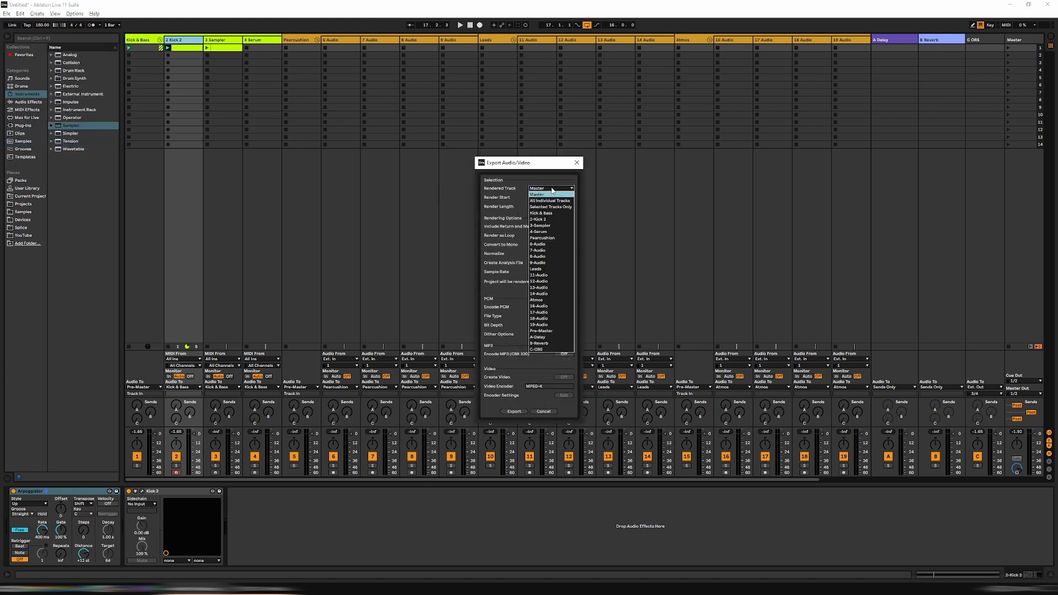
{"action": "left_click", "coordinate": [563, 222]}
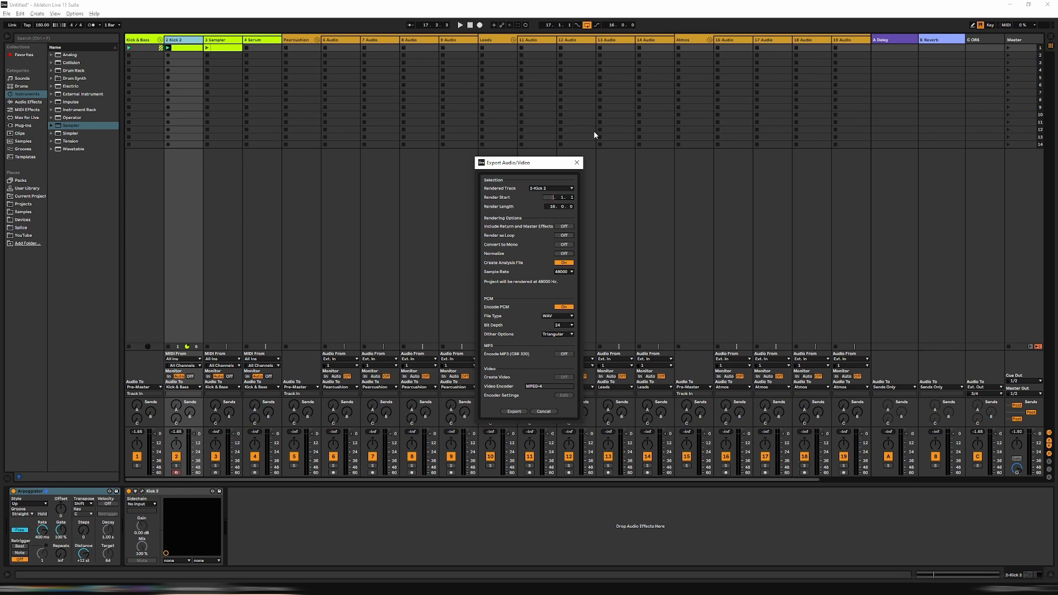
{"action": "type", "text": "1.0."}
{"action": "left_click", "coordinate": [514, 411]}
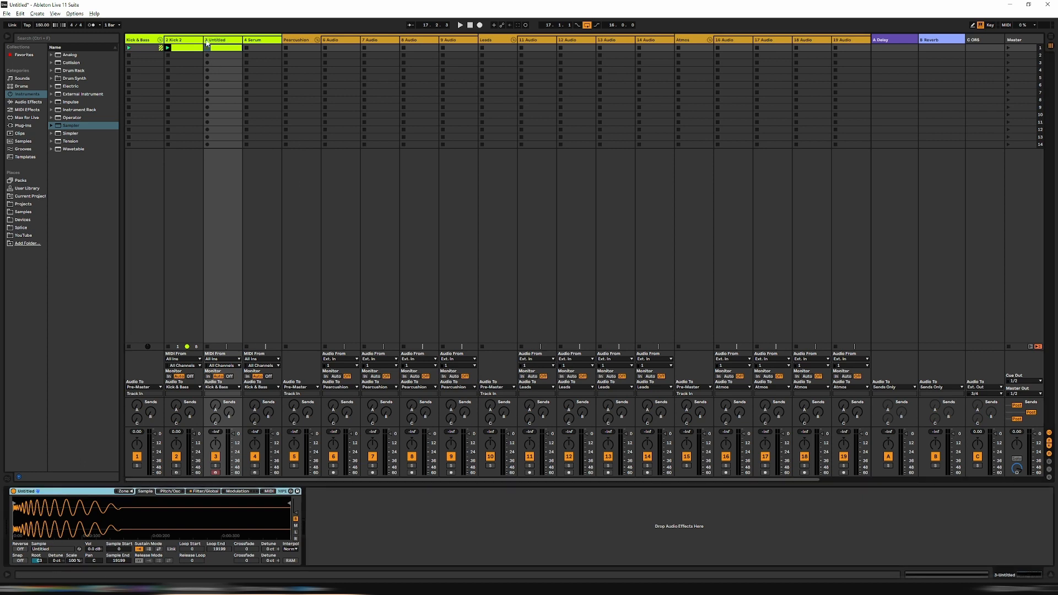
Solo the sampled kick track and audition its clip.
{"action": "left_click", "coordinate": [216, 466]}
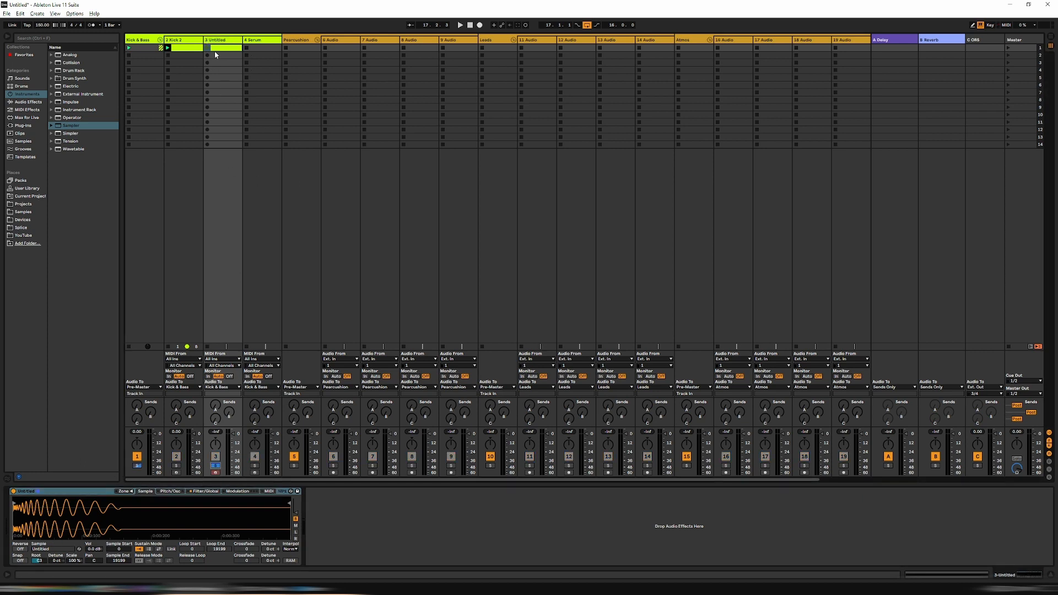
Try Kick 2's Arpeggiator in front of Sampler with tempo sync at a 1/4 rate, audition it, and remove it from the track.
{"action": "left_click", "coordinate": [181, 125]}
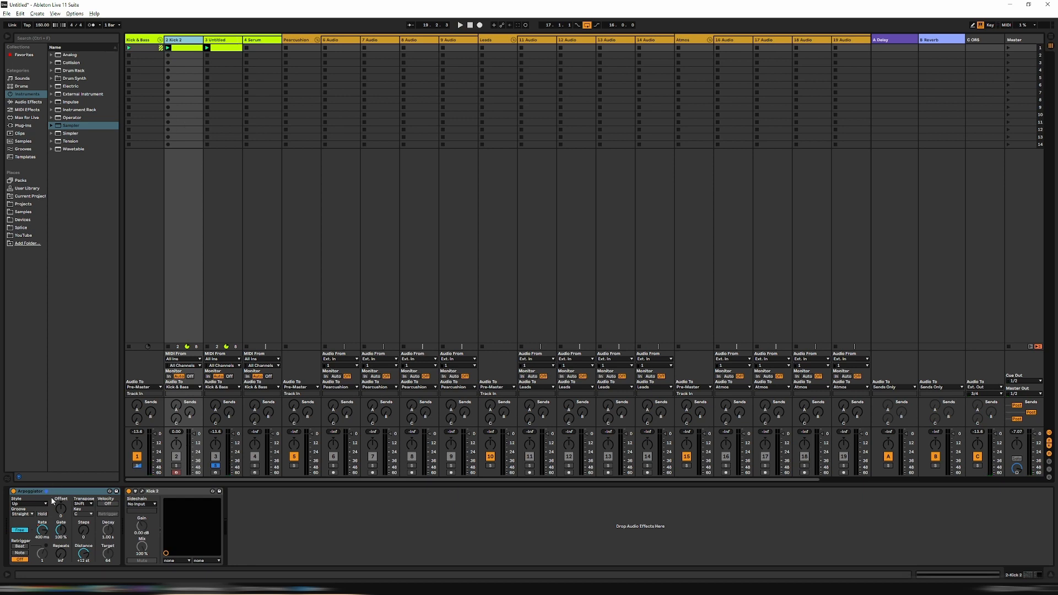
{"action": "left_click", "coordinate": [225, 44]}
{"action": "mouse_move", "coordinate": [225, 44]}
{"action": "left_mouse_down"}
{"action": "mouse_move", "coordinate": [251, 44]}
{"action": "mouse_move", "coordinate": [33, 489]}
{"action": "mouse_move", "coordinate": [9, 518]}
{"action": "left_mouse_up"}
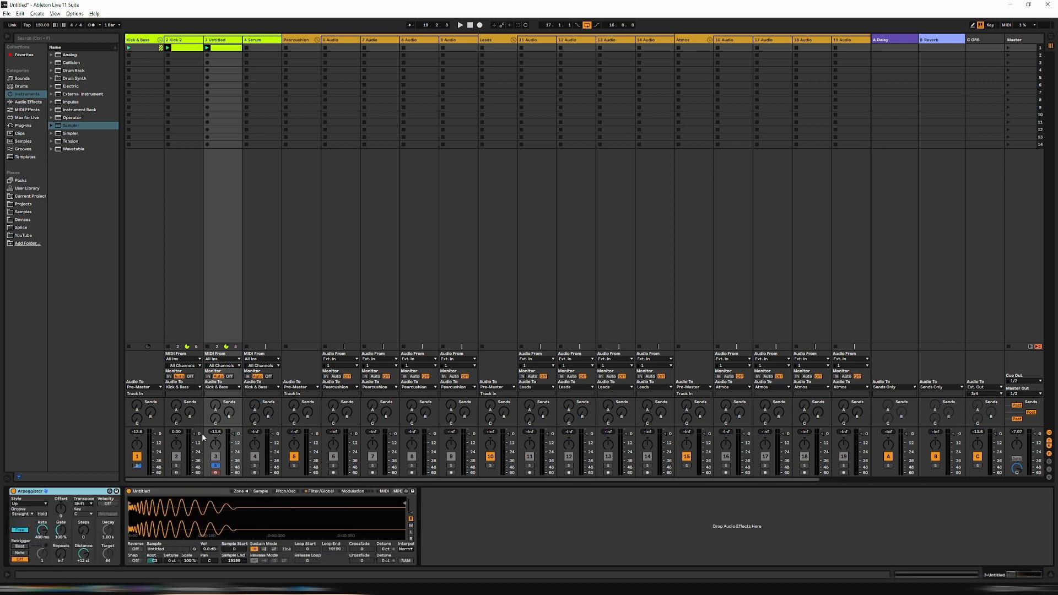
{"action": "left_click", "coordinate": [43, 537]}
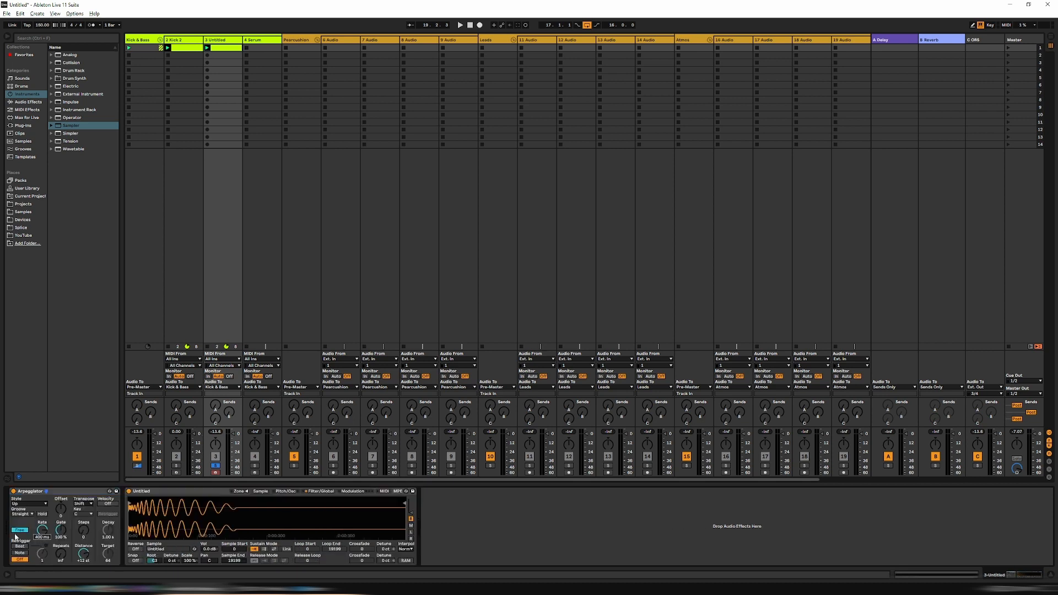
{"action": "left_click", "coordinate": [19, 530]}
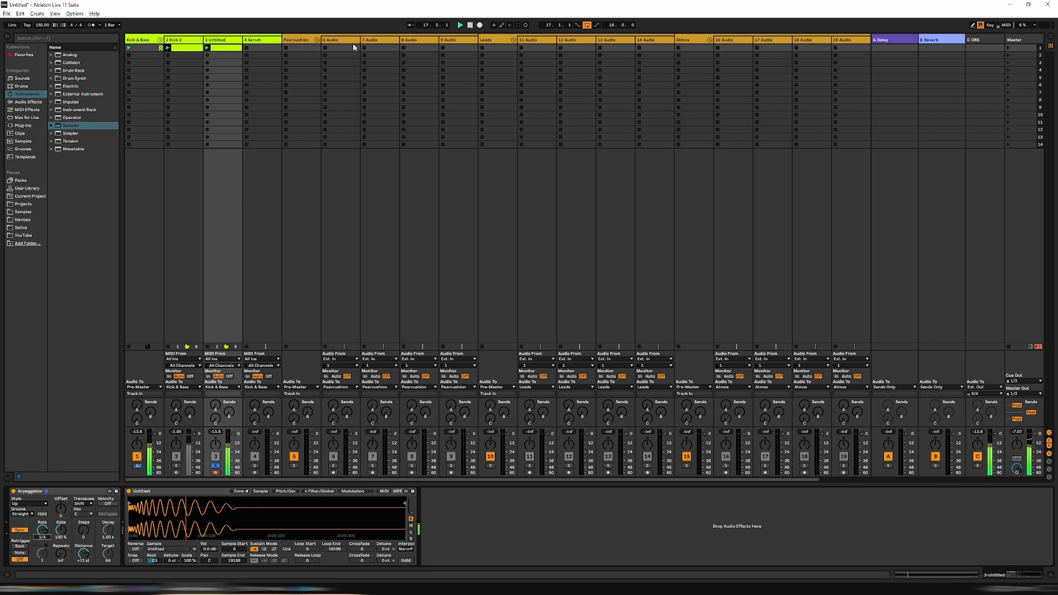
{"action": "left_click", "coordinate": [68, 492]}
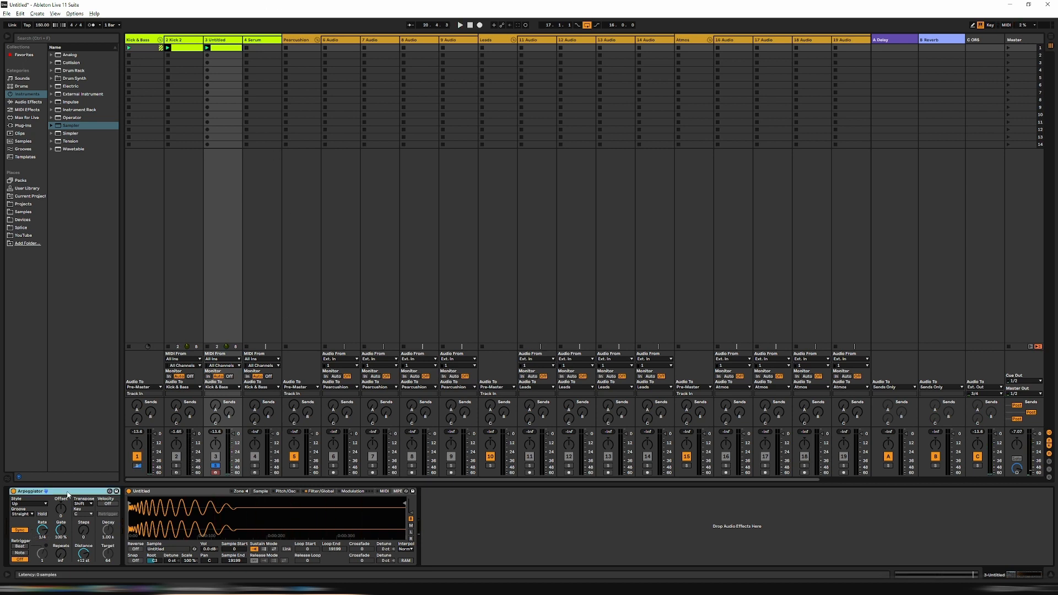
{"action": "key", "text": "Delete"}
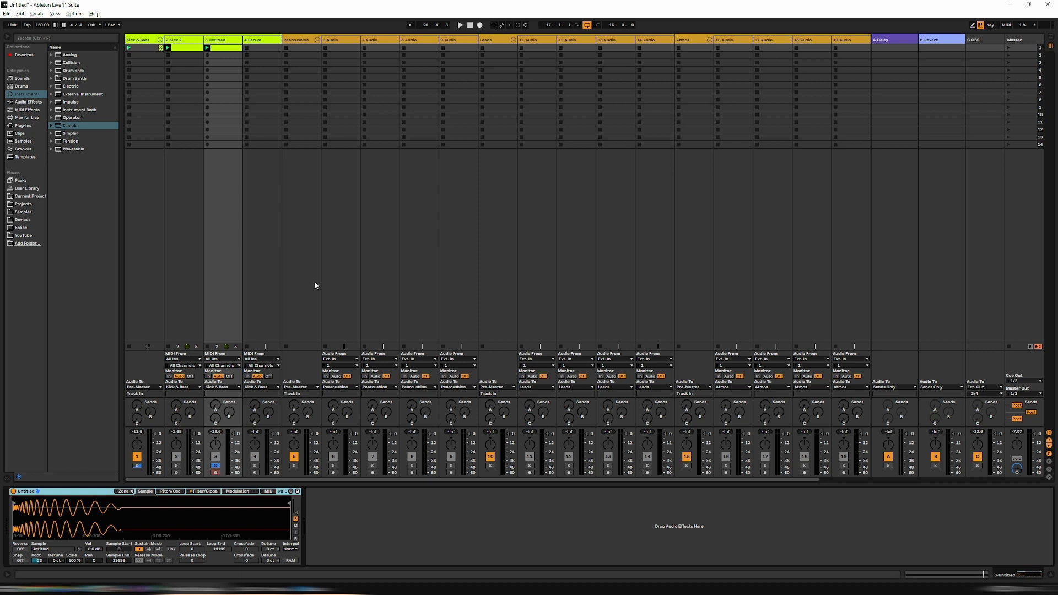
Set Sampler's sustain mode to loop and audition the sampled kick while trying a change to the loop end.
{"action": "left_click", "coordinate": [148, 549]}
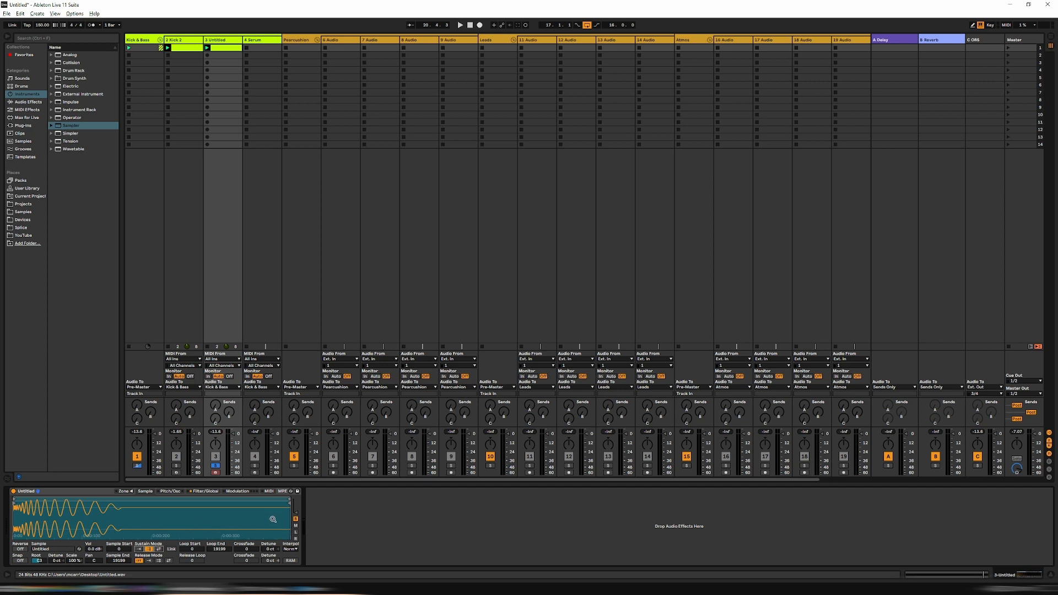
{"action": "key", "text": "space"}
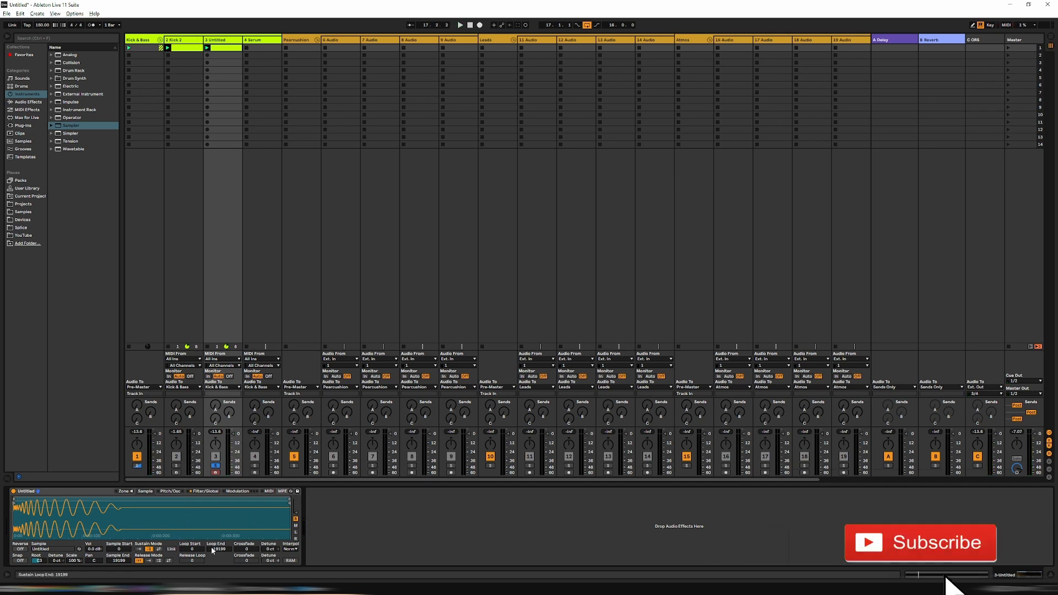
{"action": "key", "text": "space"}
{"action": "mouse_move", "coordinate": [220, 552]}
{"action": "left_mouse_down"}
{"action": "mouse_move", "coordinate": [221, 591]}
{"action": "mouse_move", "coordinate": [221, 556]}
{"action": "left_mouse_up"}
{"action": "key", "text": "space"}
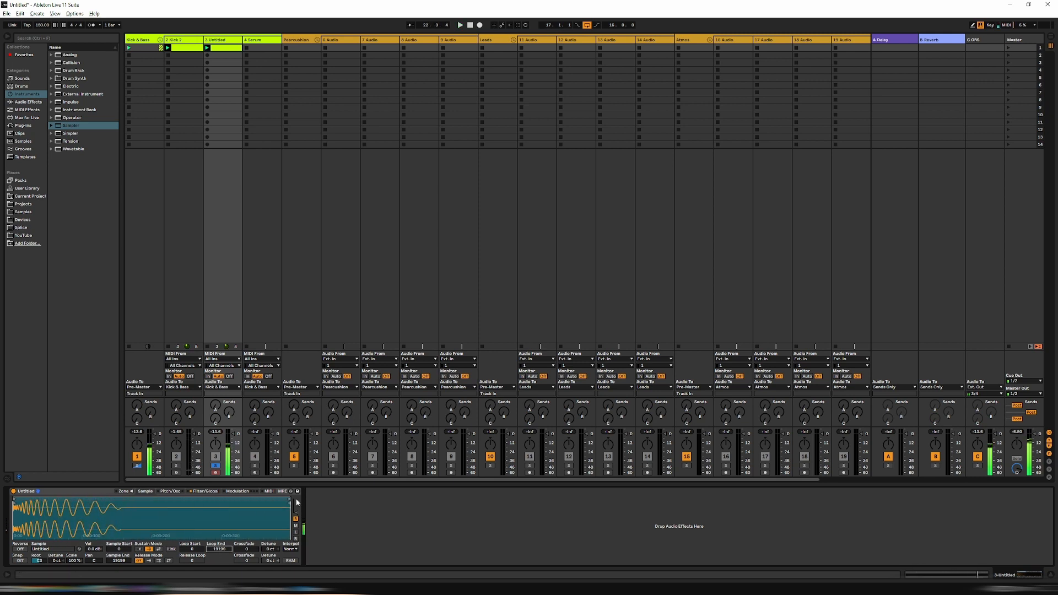
Look through the Sampler parameters offered for envelopes in track 3's clip for a loop length control.
{"action": "left_click", "coordinate": [217, 41]}
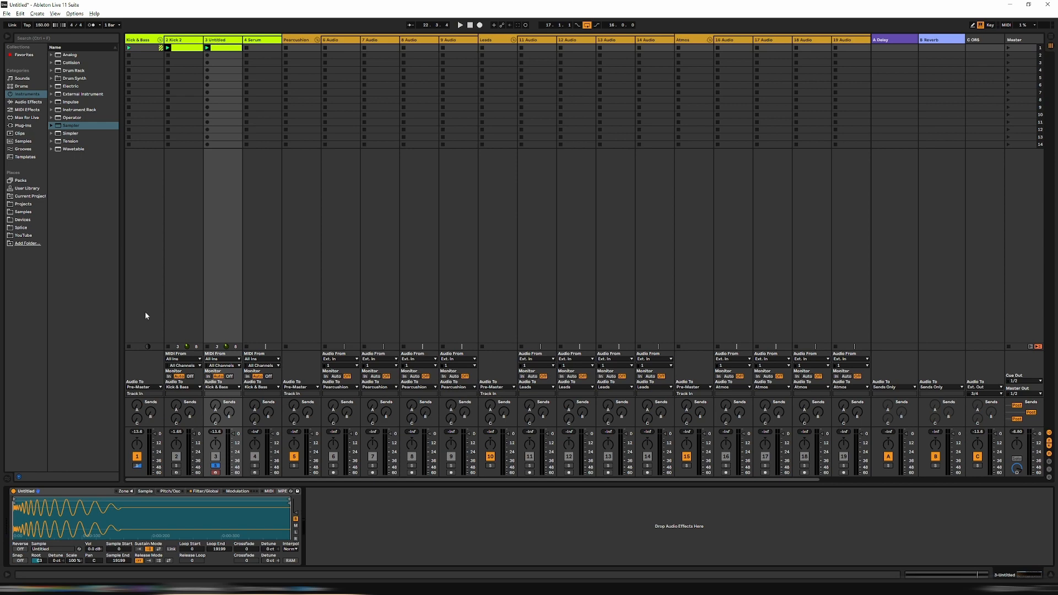
{"action": "left_click", "coordinate": [232, 50]}
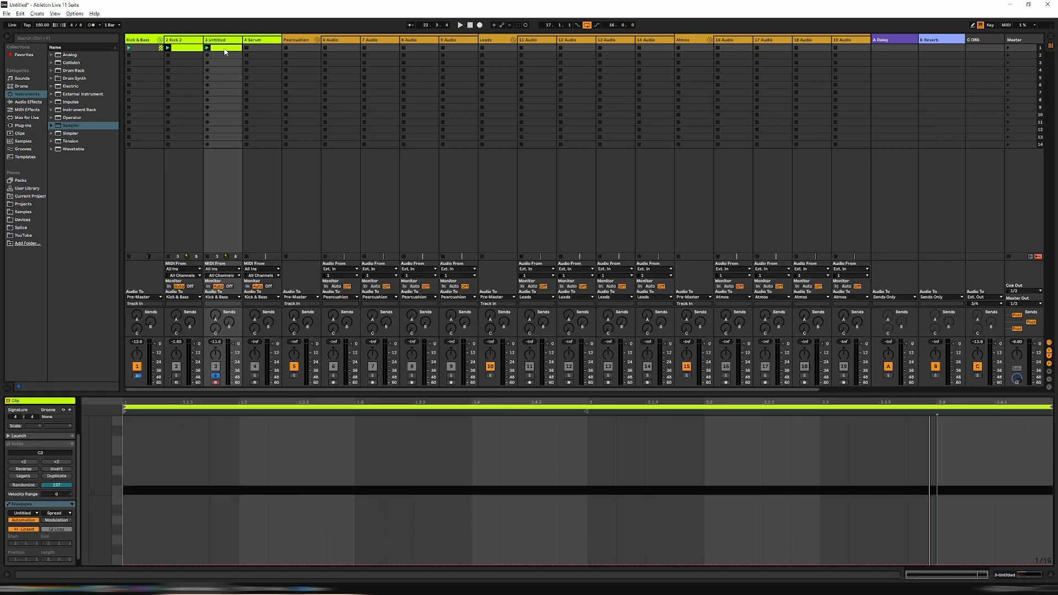
{"action": "left_click", "coordinate": [20, 513]}
{"action": "left_click", "coordinate": [35, 520]}
{"action": "left_click", "coordinate": [38, 513]}
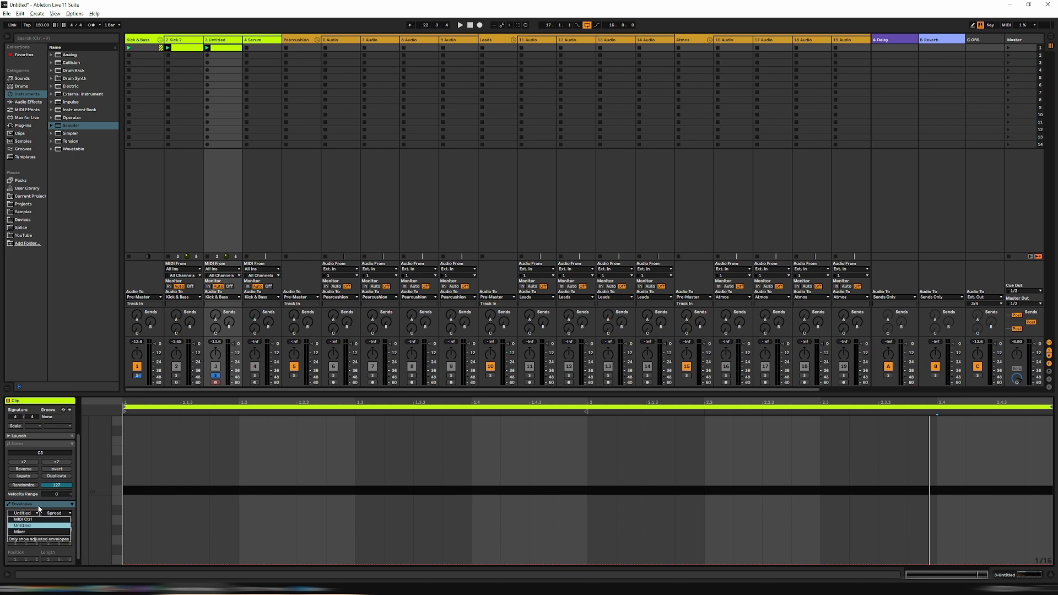
{"action": "left_click", "coordinate": [42, 526]}
{"action": "left_click", "coordinate": [62, 513]}
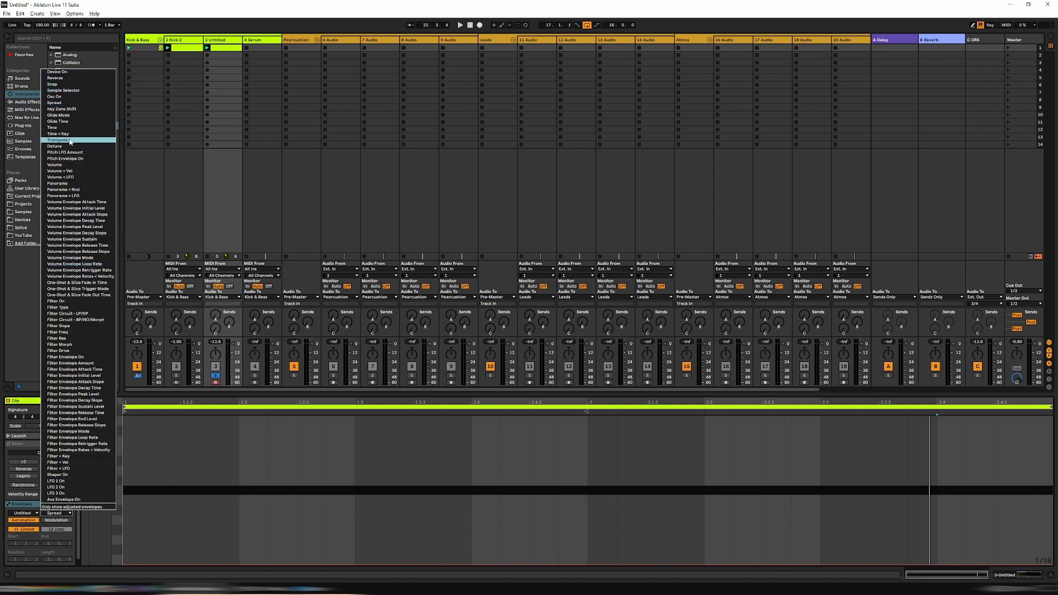
{"action": "left_click", "coordinate": [81, 307]}
Map the Mod Wheel to Loop Length in Sampler's MIDI modulation settings and adjust its amount.
{"action": "double_click", "coordinate": [220, 41]}
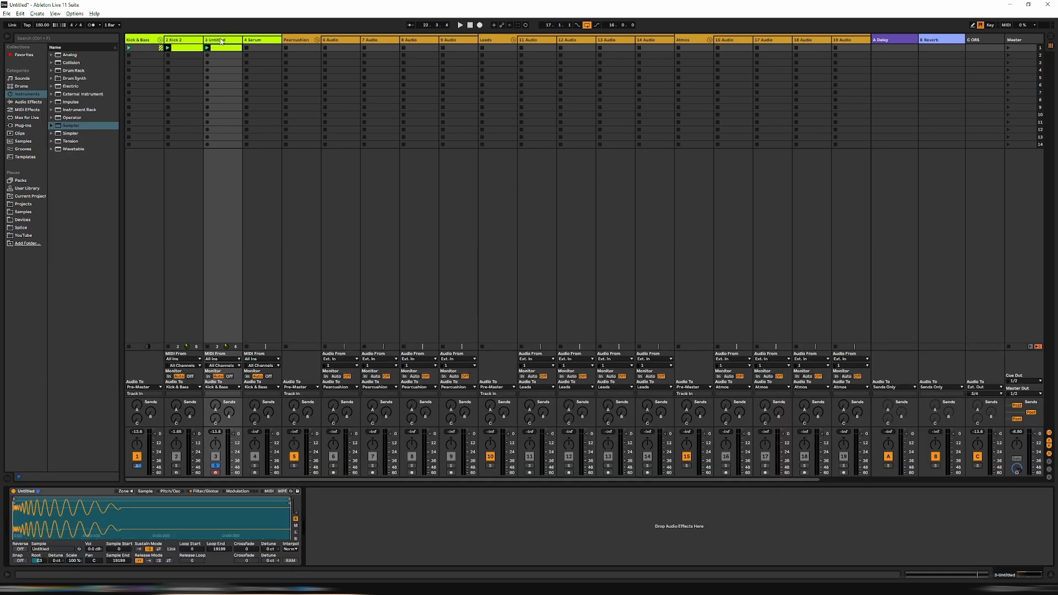
{"action": "left_click", "coordinate": [236, 492]}
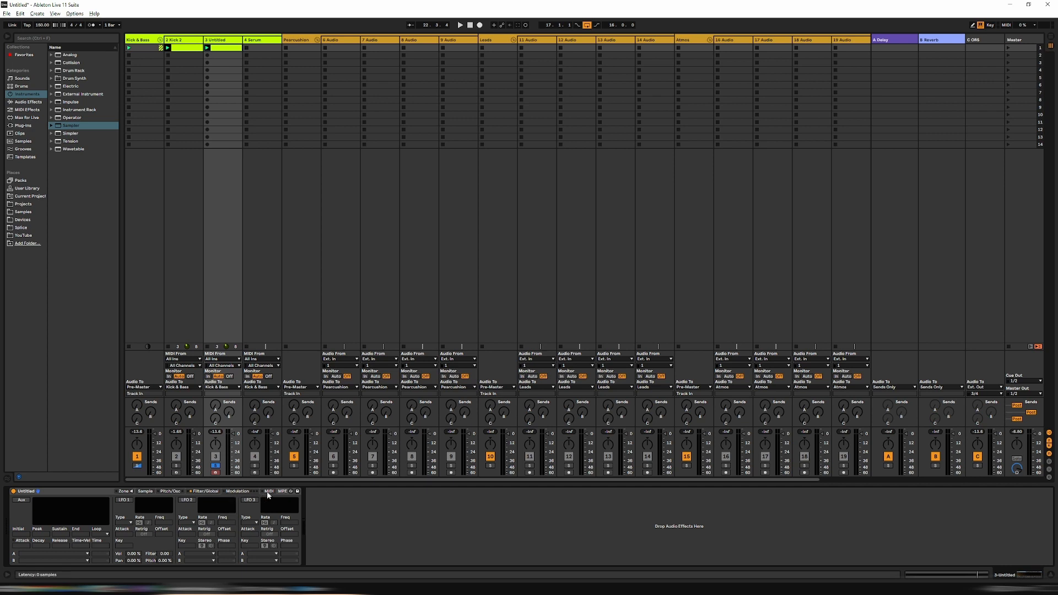
{"action": "left_click", "coordinate": [268, 492]}
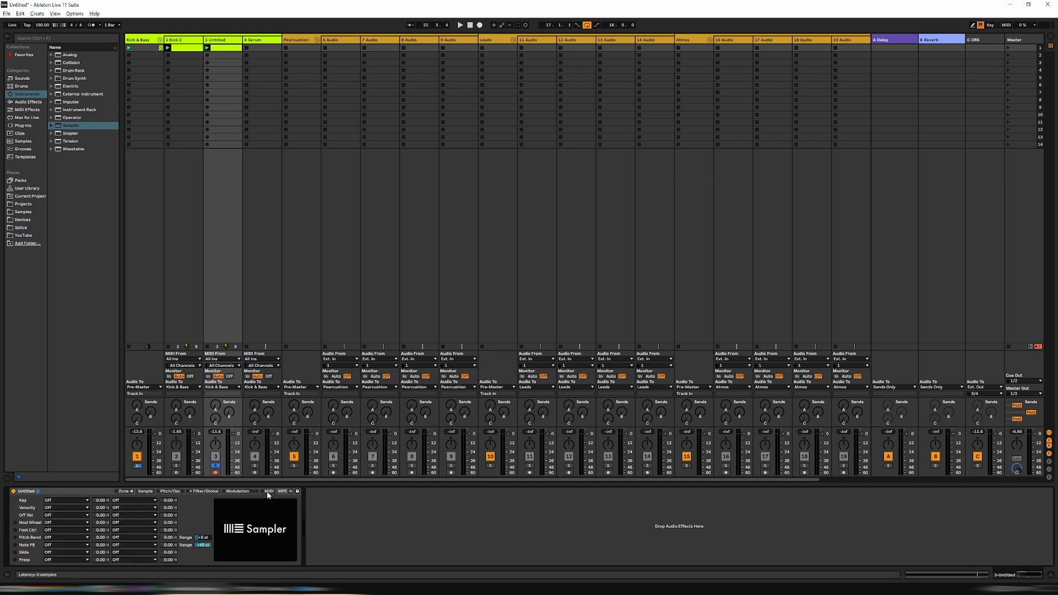
{"action": "left_click", "coordinate": [64, 522]}
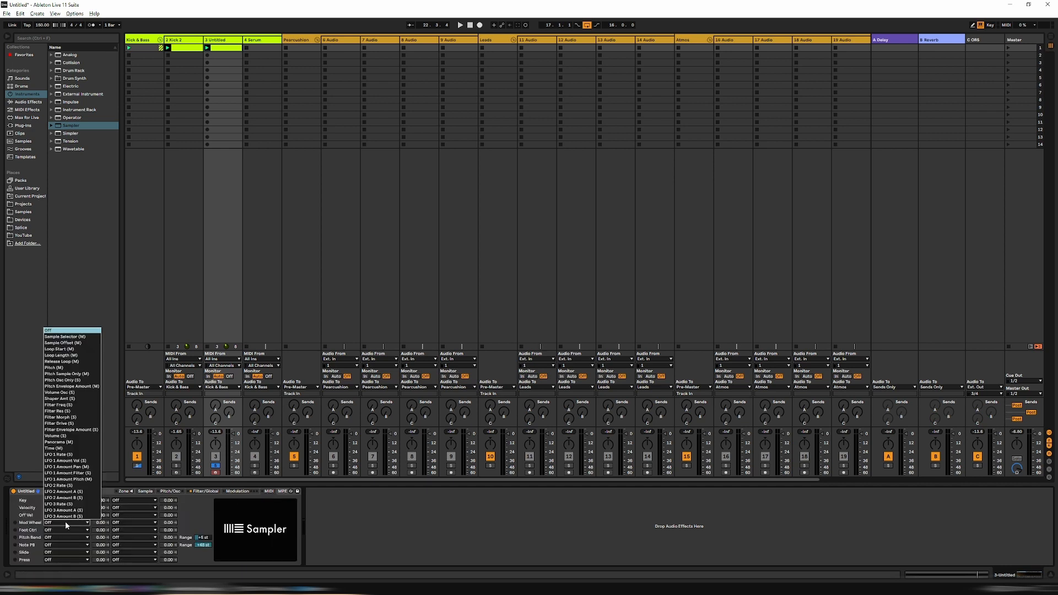
{"action": "left_click", "coordinate": [77, 355]}
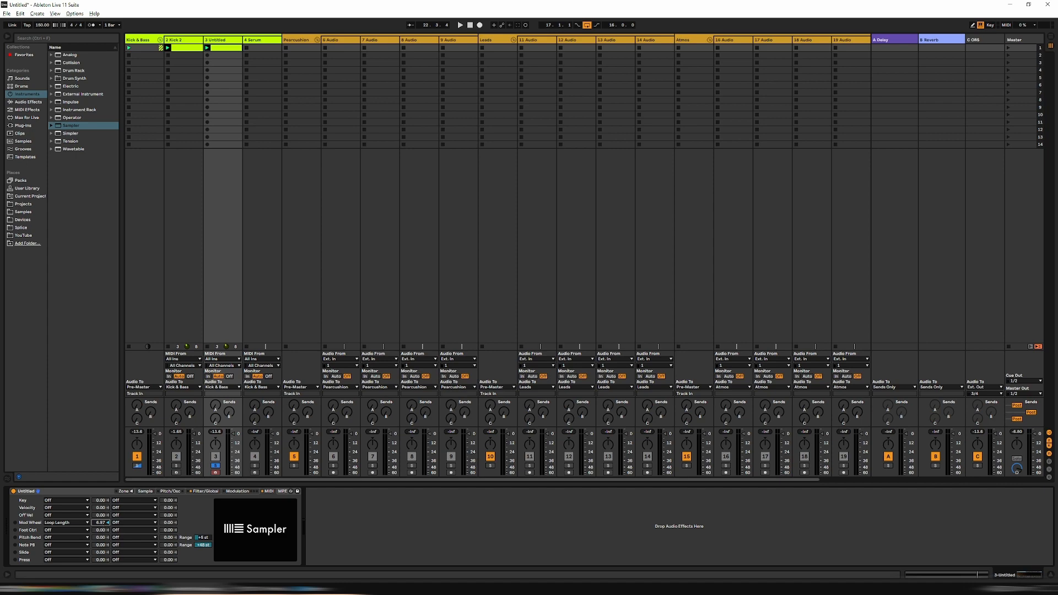
{"action": "left_click_drag", "start_coordinate": [102, 522], "coordinate": [101, 529]}
Show the MIDI Ctrl envelope for 1: Modulation Wheel in the sampled kick clip and stop playback.
{"action": "key", "text": "shift+Tab"}
{"action": "left_click", "coordinate": [26, 514]}
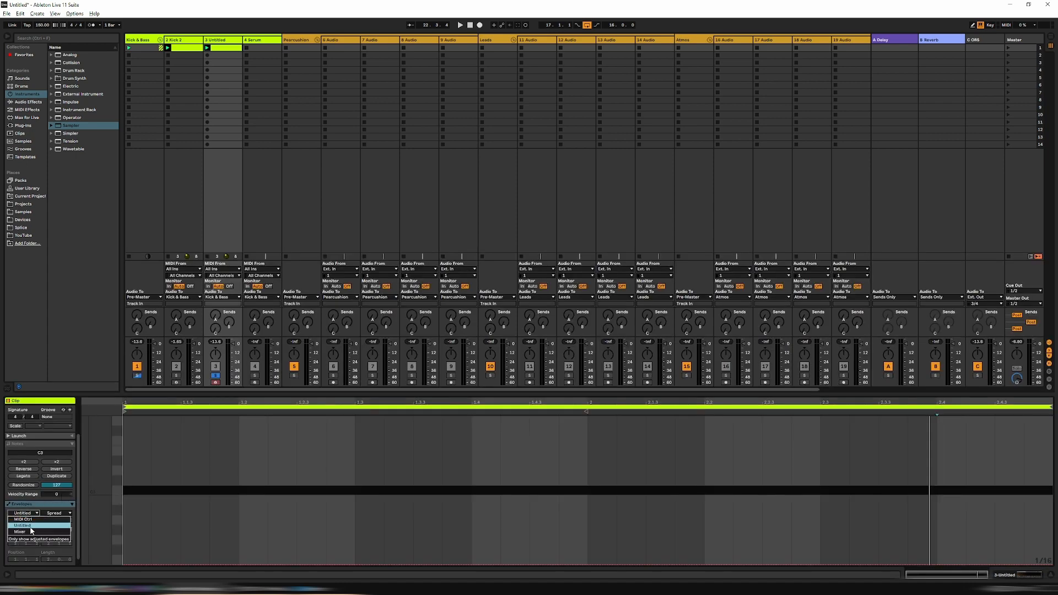
{"action": "left_click", "coordinate": [32, 520]}
{"action": "left_click", "coordinate": [59, 513]}
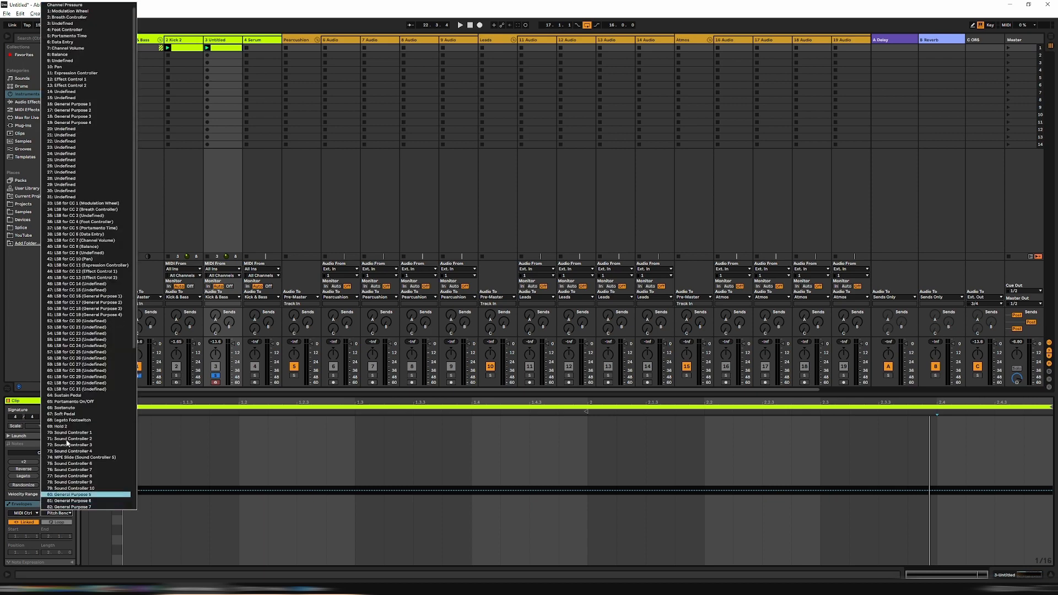
{"action": "left_click", "coordinate": [63, 11]}
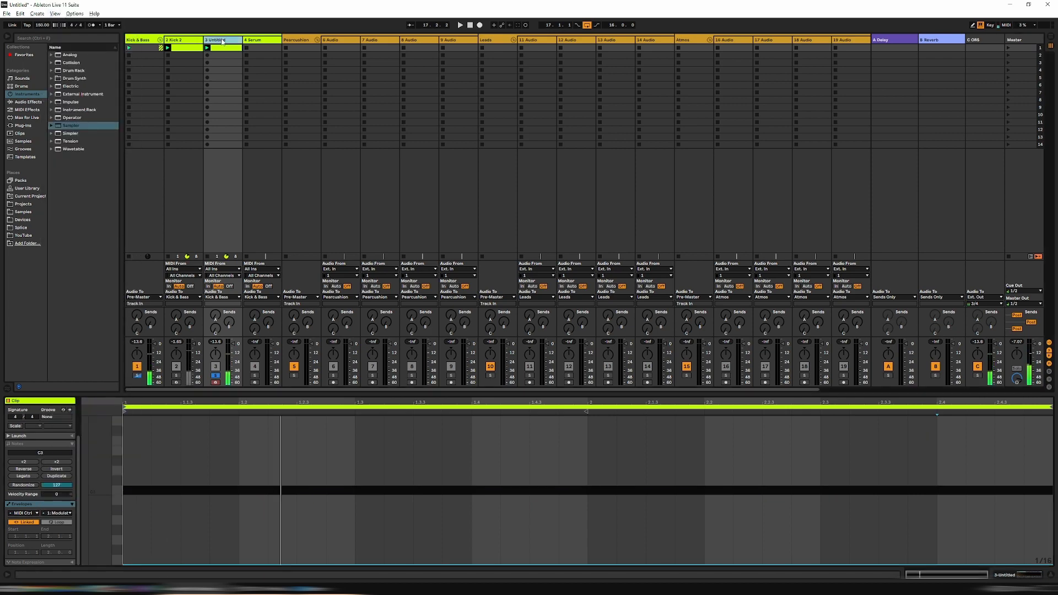
{"action": "key", "text": "space"}
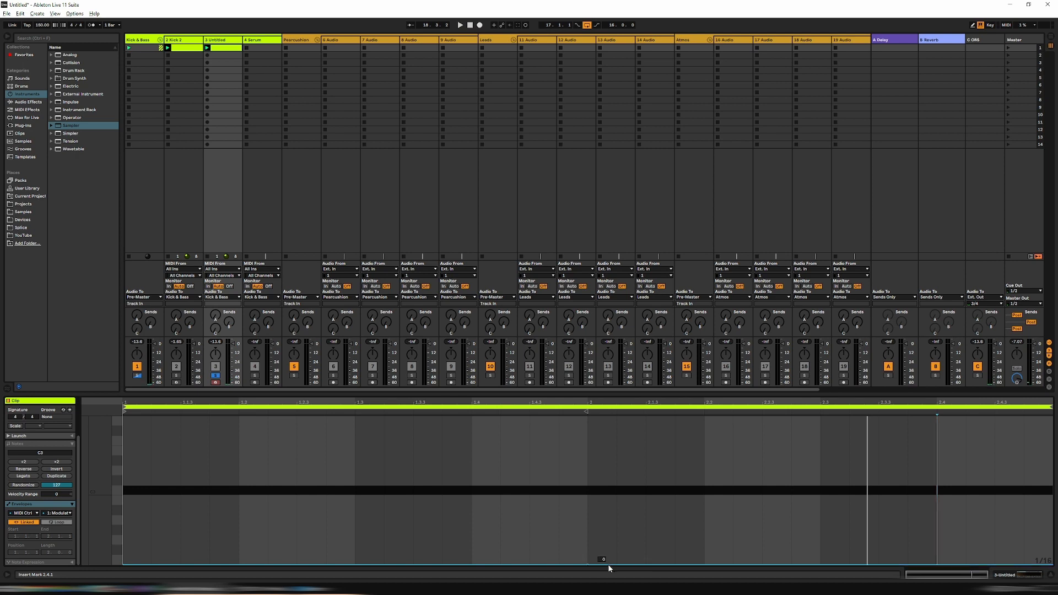
Draw a modulation wheel envelope rising from bar 2 to about 71 and falling to about 16, and start playback.
{"action": "left_click_drag", "start_coordinate": [609, 565], "coordinate": [878, 545]}
{"action": "left_click_drag", "start_coordinate": [674, 445], "coordinate": [675, 481]}
{"action": "key", "text": "space"}
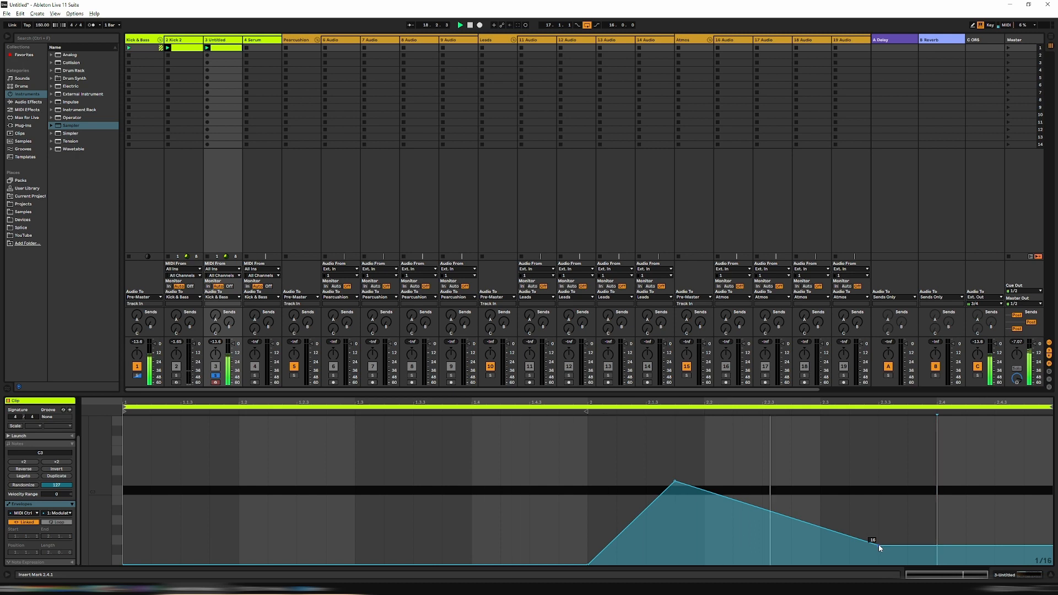
Reshape the envelope to rise gently until 2.2, climb steeply to a high peak at 2.3.3, and fall to 2.4.2.
{"action": "left_click_drag", "start_coordinate": [879, 545], "coordinate": [936, 469]}
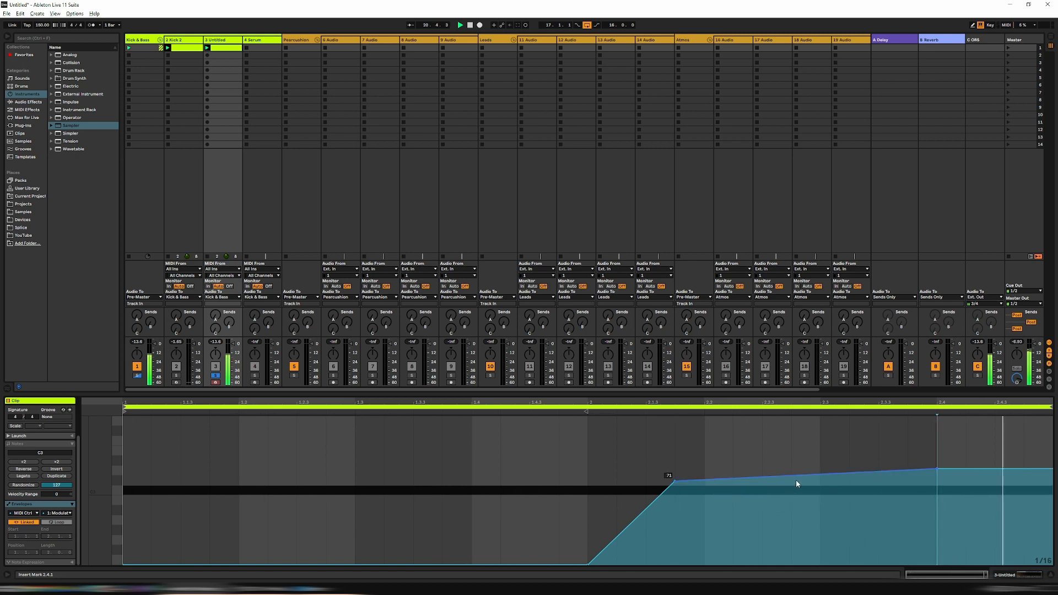
{"action": "left_click_drag", "start_coordinate": [938, 472], "coordinate": [878, 428]}
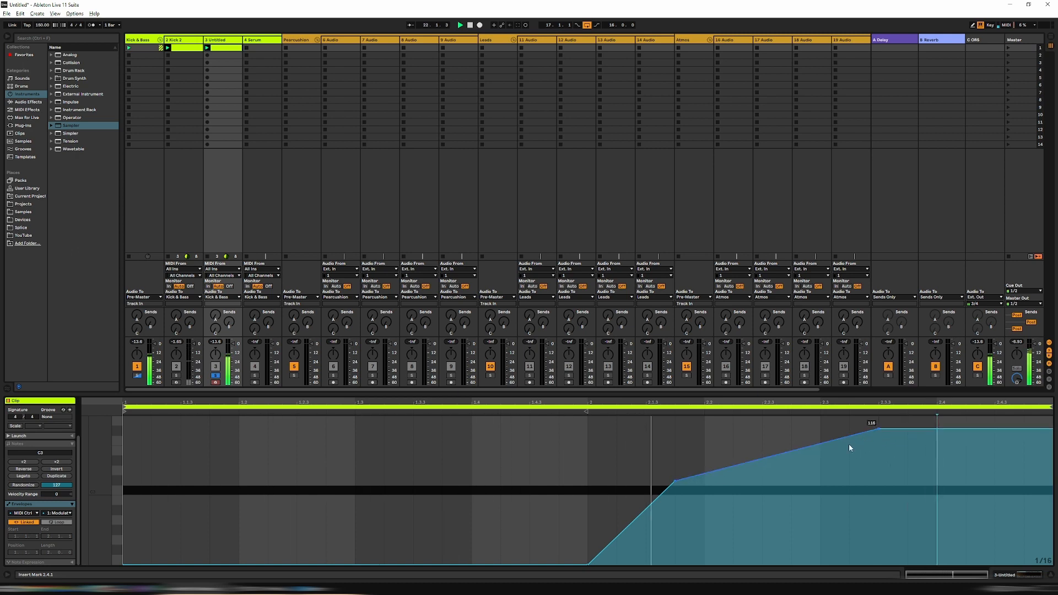
{"action": "left_click_drag", "start_coordinate": [674, 481], "coordinate": [704, 538]}
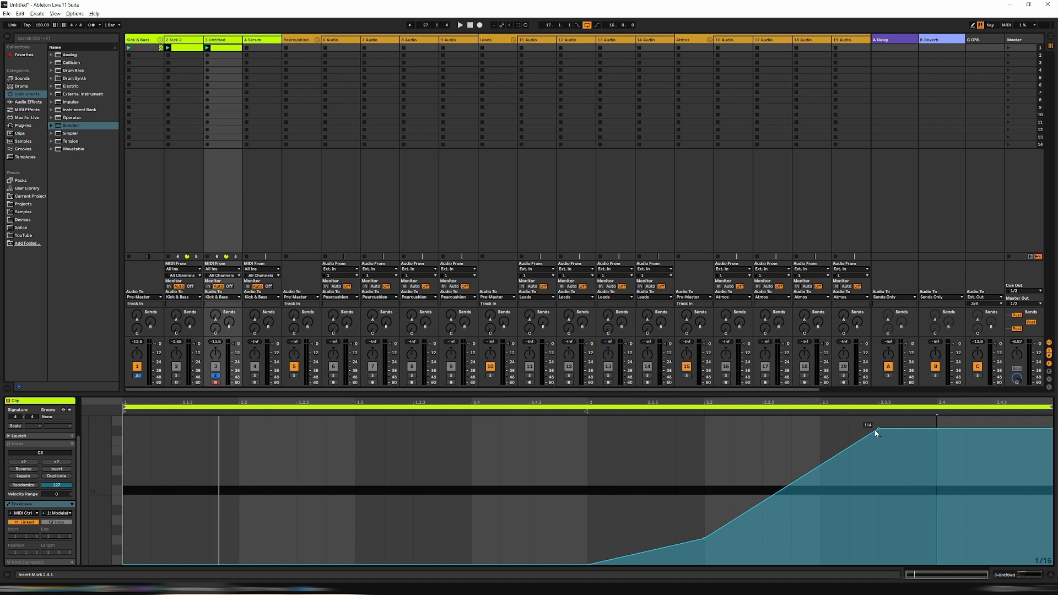
{"action": "left_click_drag", "start_coordinate": [876, 434], "coordinate": [889, 435]}
{"action": "left_click_drag", "start_coordinate": [898, 428], "coordinate": [964, 520]}
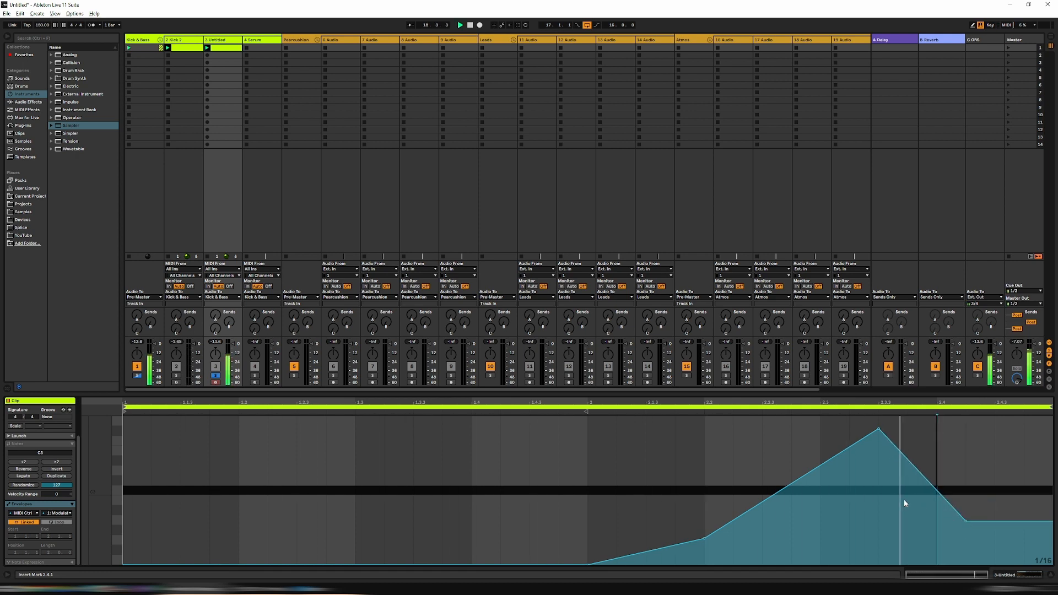
Start the envelope's rise at 1.3.2, shift its high points to 2.1.3 and 2.3, and raise the end point slightly.
{"action": "left_click_drag", "start_coordinate": [878, 430], "coordinate": [828, 453]}
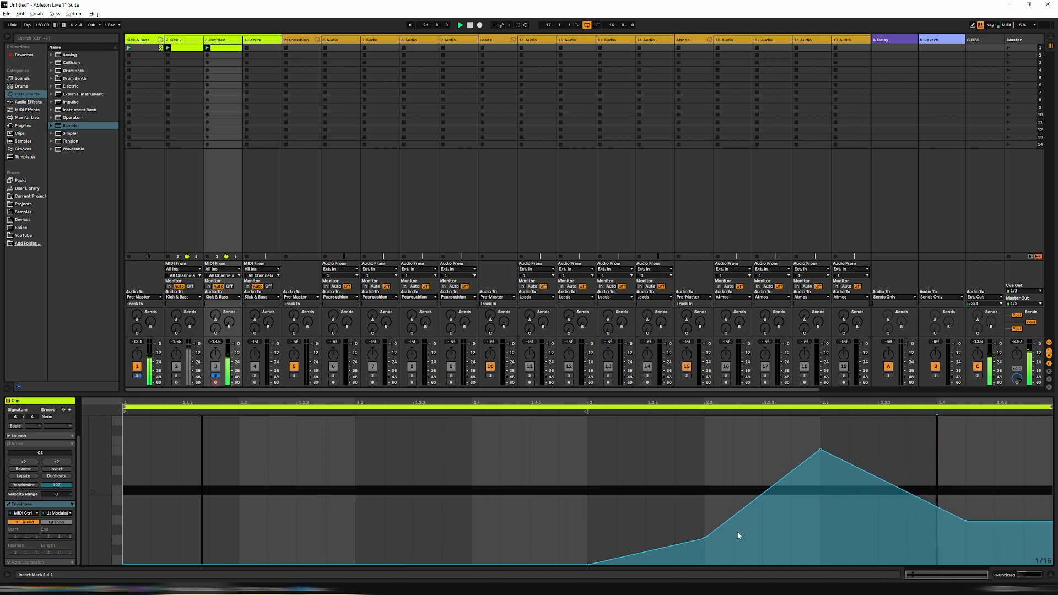
{"action": "left_click_drag", "start_coordinate": [588, 564], "coordinate": [386, 564]}
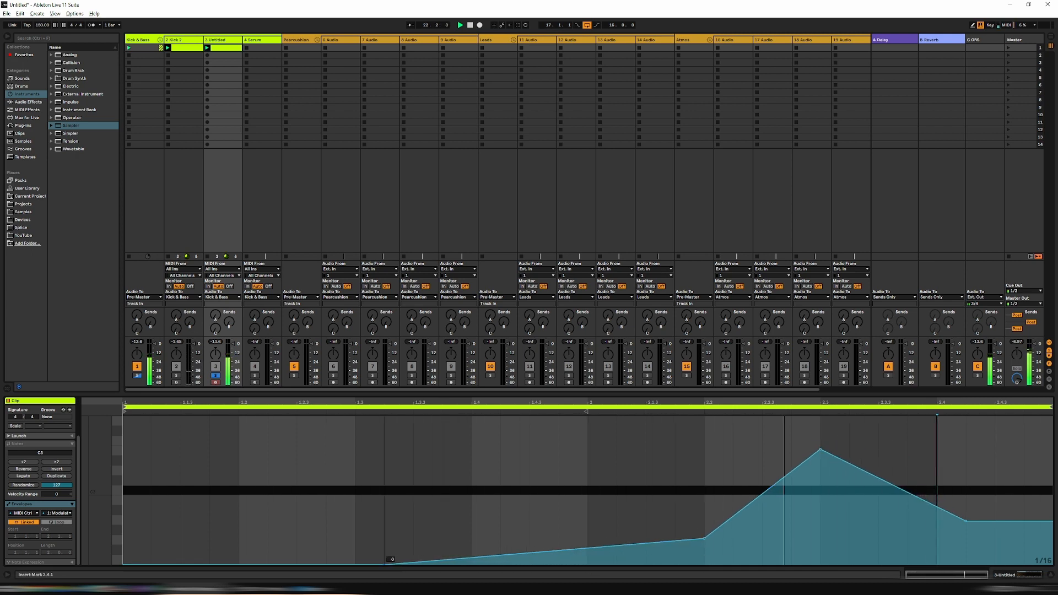
{"action": "left_click_drag", "start_coordinate": [707, 538], "coordinate": [646, 430]}
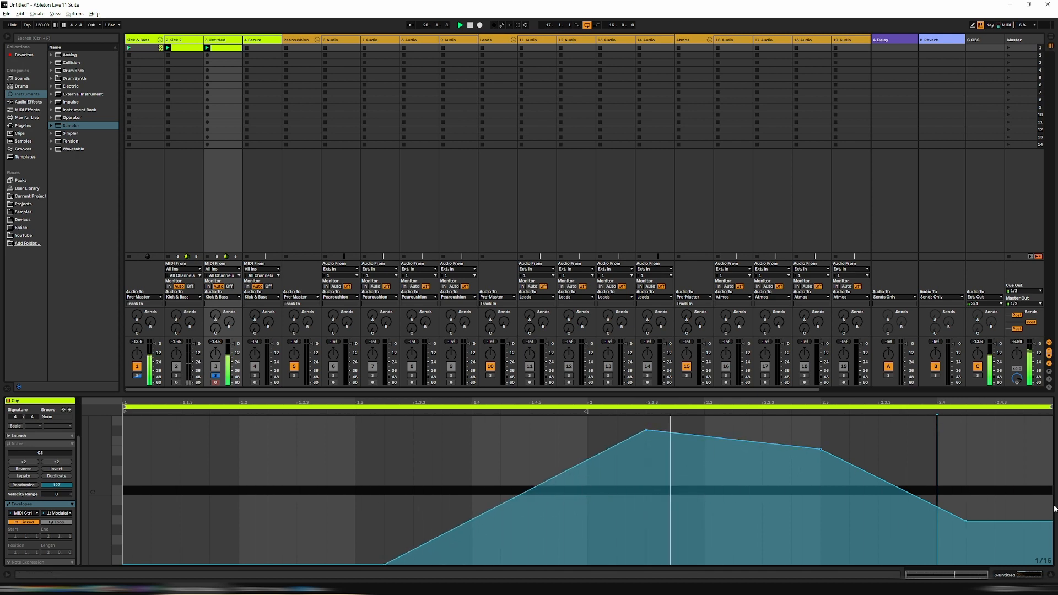
{"action": "left_click_drag", "start_coordinate": [969, 525], "coordinate": [968, 510]}
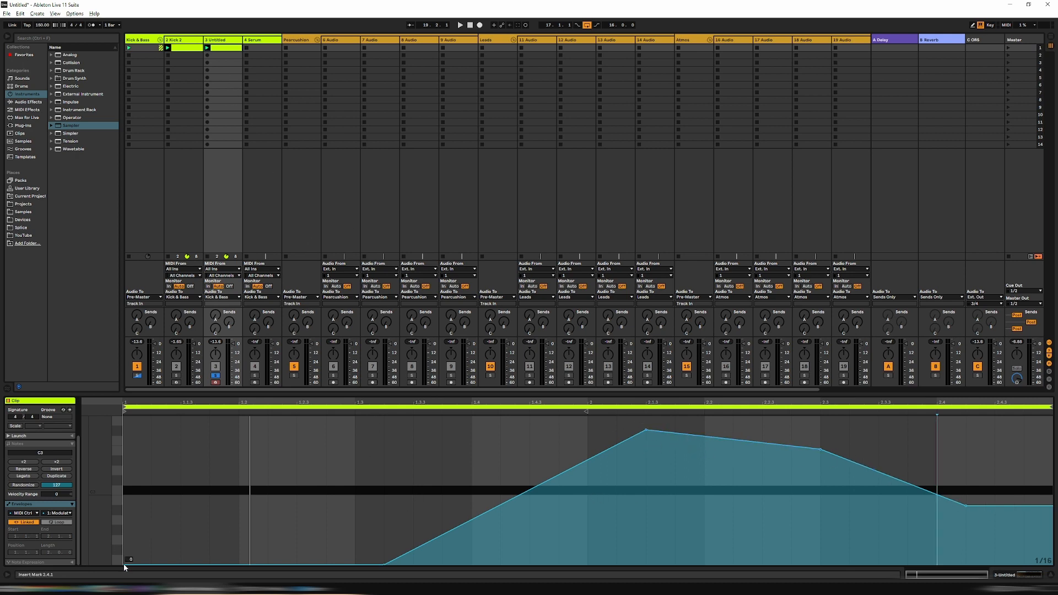
Move the start of the envelope's rise to 1.3, trying the clip's opening point at 127 before lowering it to 0.
{"action": "left_click_drag", "start_coordinate": [124, 565], "coordinate": [124, 416]}
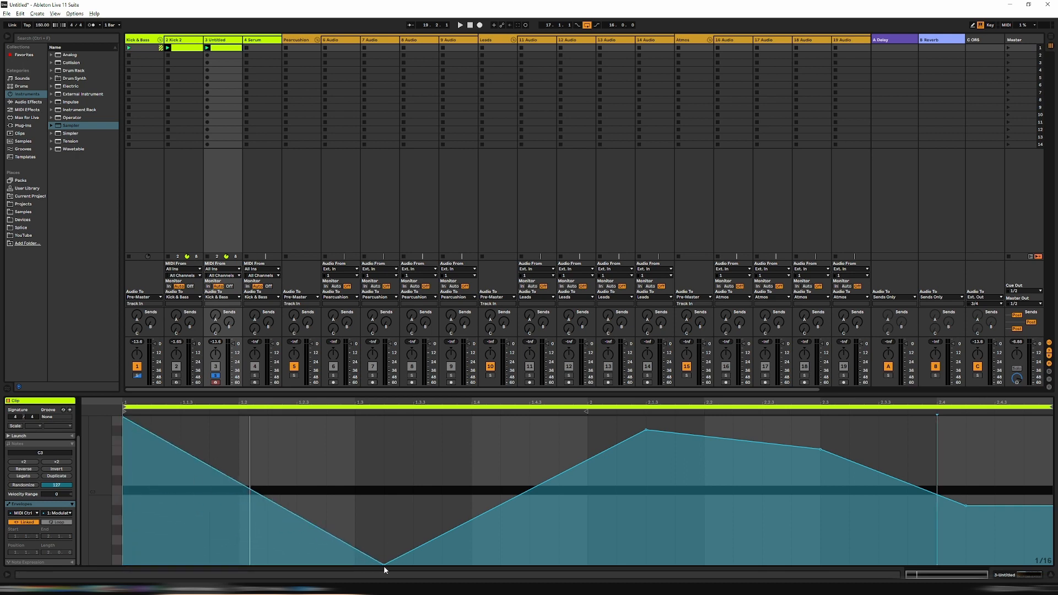
{"action": "left_click_drag", "start_coordinate": [384, 563], "coordinate": [355, 563]}
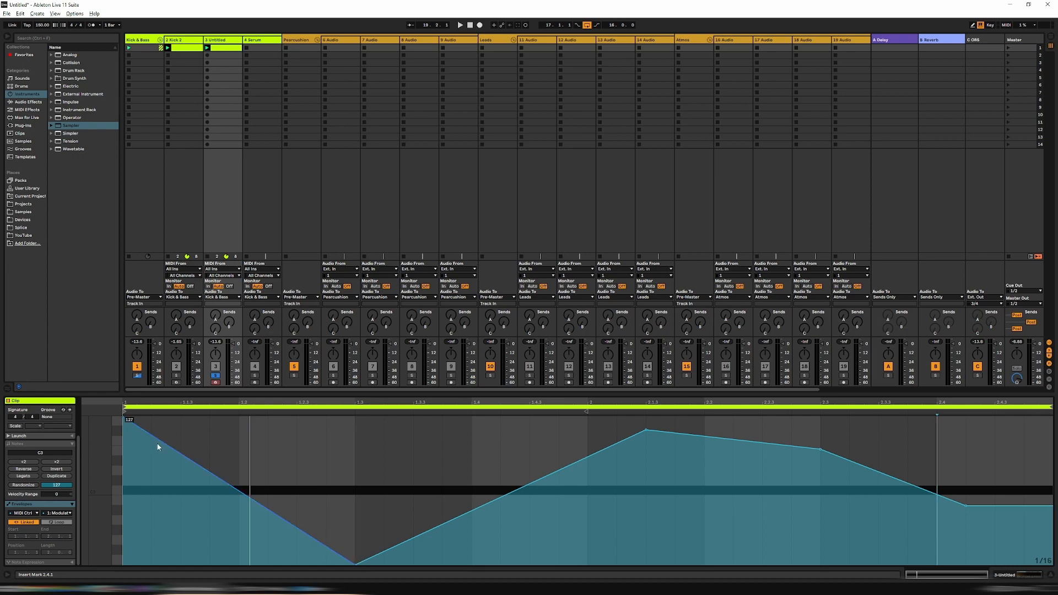
{"action": "left_click_drag", "start_coordinate": [126, 422], "coordinate": [125, 562]}
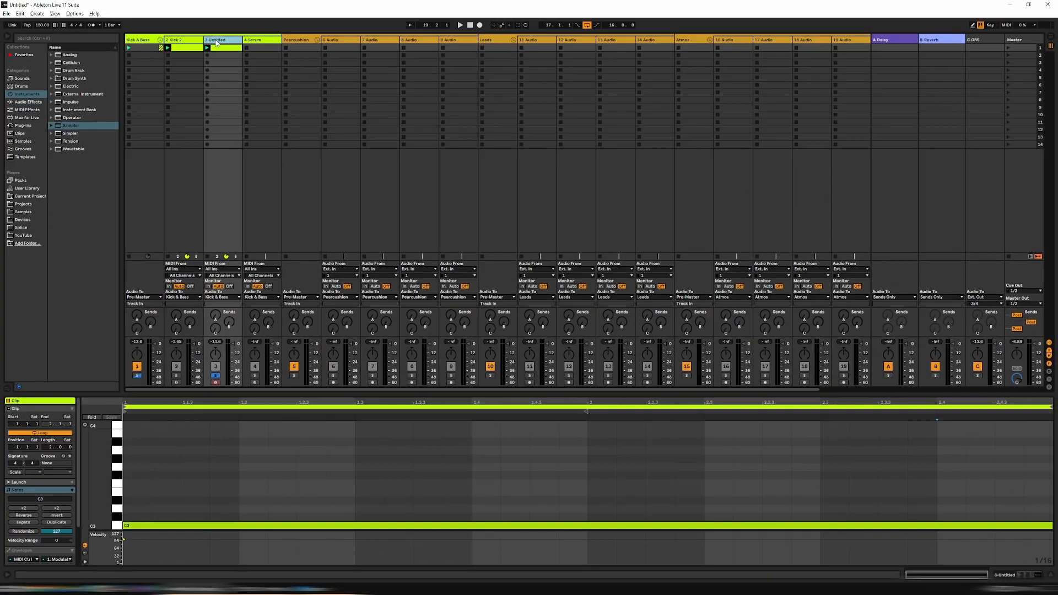
Compare the clips on the Kick 2 track and the sampled kick track.
{"action": "left_click", "coordinate": [182, 42]}
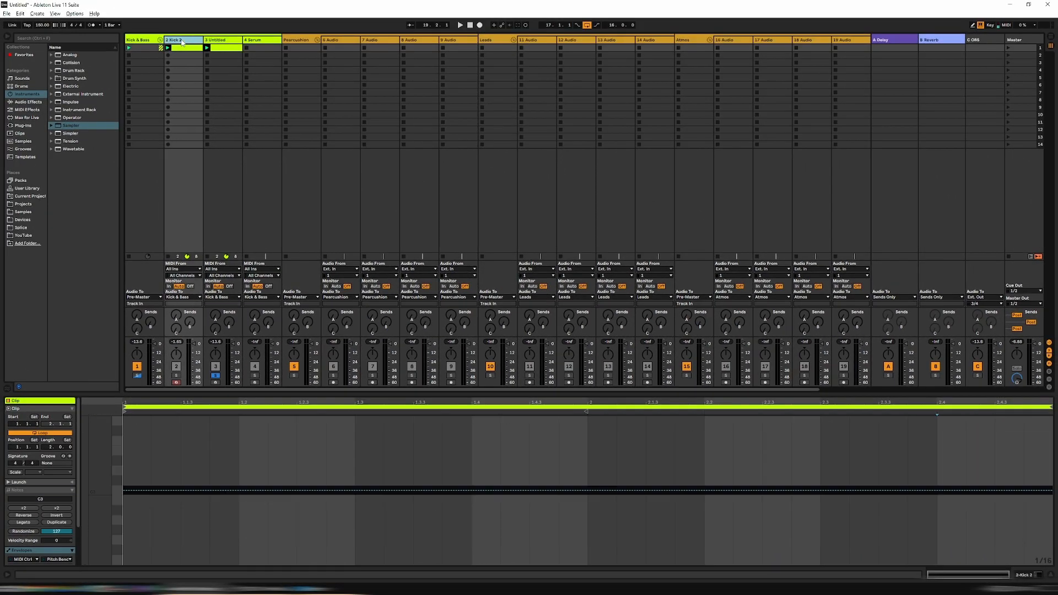
{"action": "left_click", "coordinate": [221, 41]}
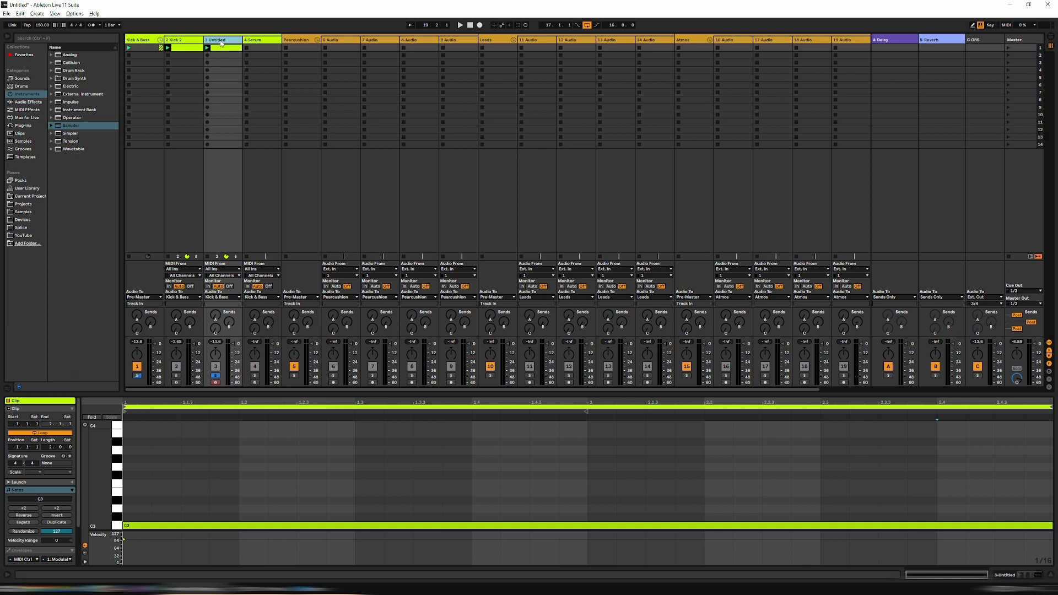
{"action": "left_click", "coordinate": [190, 48]}
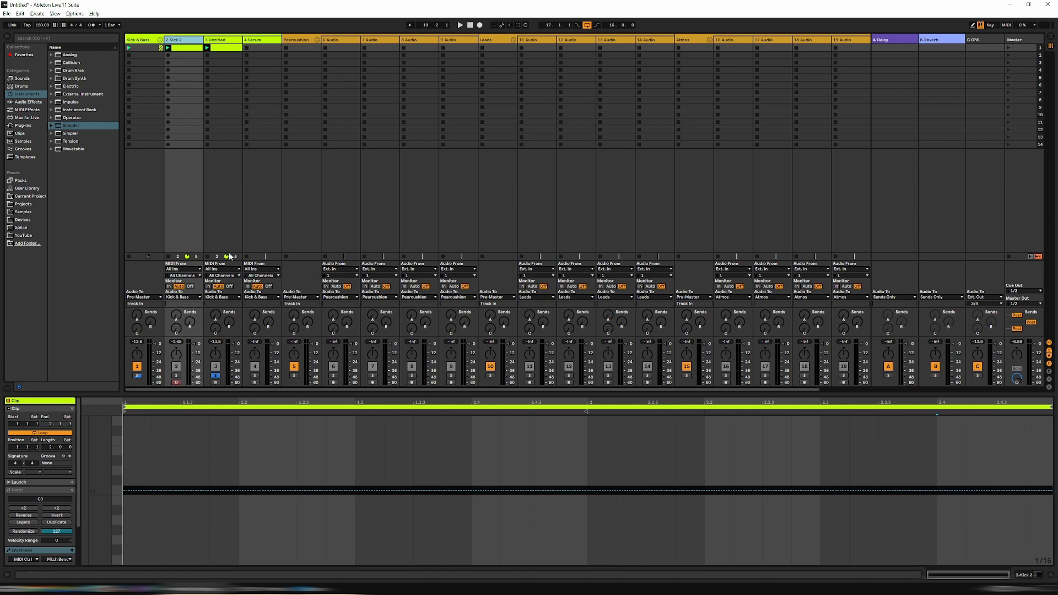
{"action": "left_click", "coordinate": [223, 40]}
{"action": "left_click", "coordinate": [223, 48]}
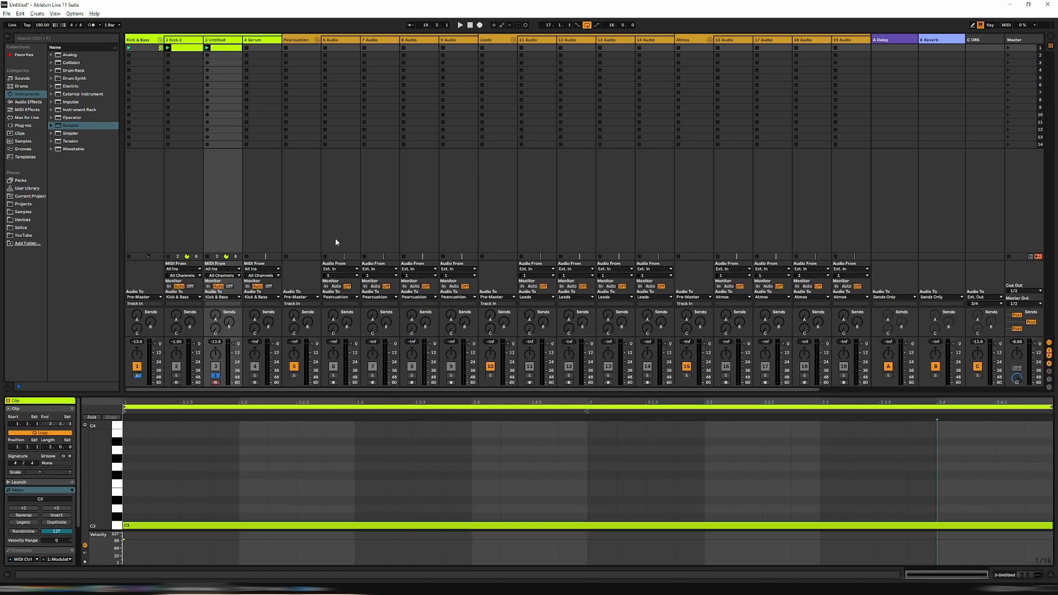
Audition the sampled kick clip and raise the modulation wheel envelope's peak at 2.1.3 to the maximum.
{"action": "key", "text": "space"}
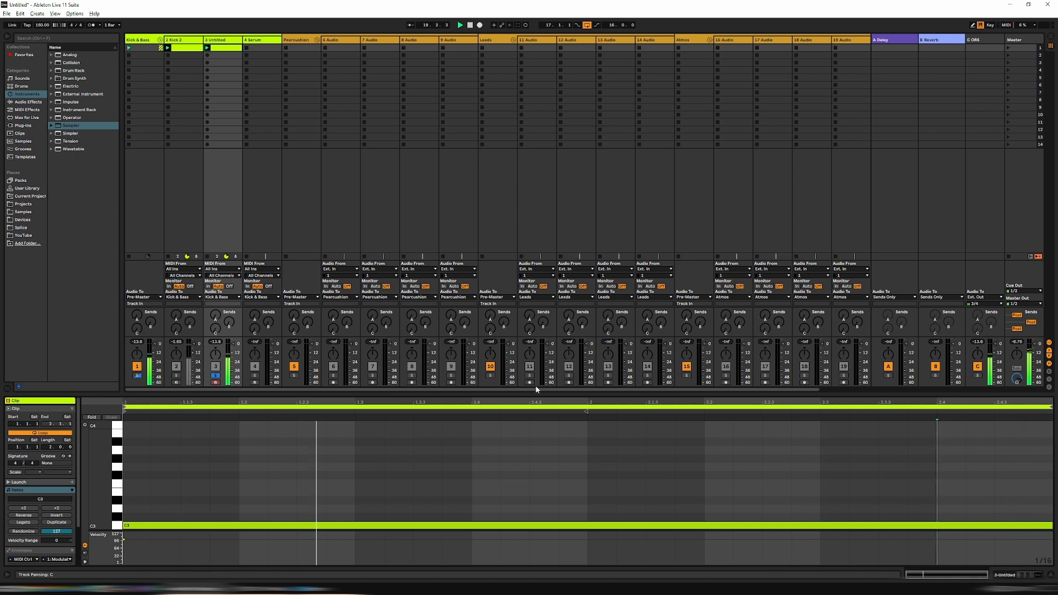
{"action": "key", "text": "space"}
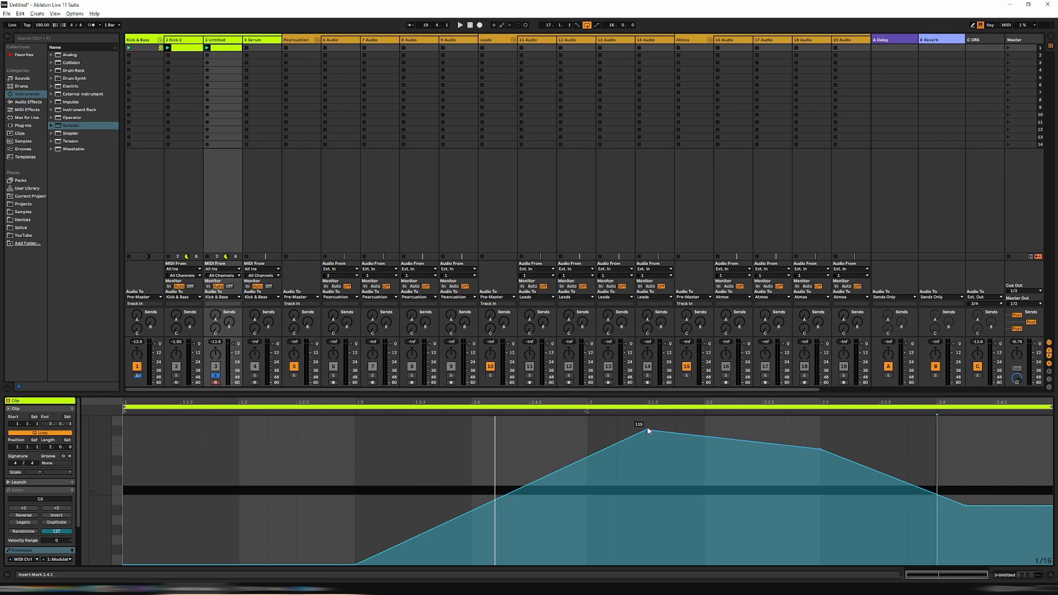
{"action": "left_click_drag", "start_coordinate": [647, 427], "coordinate": [646, 417]}
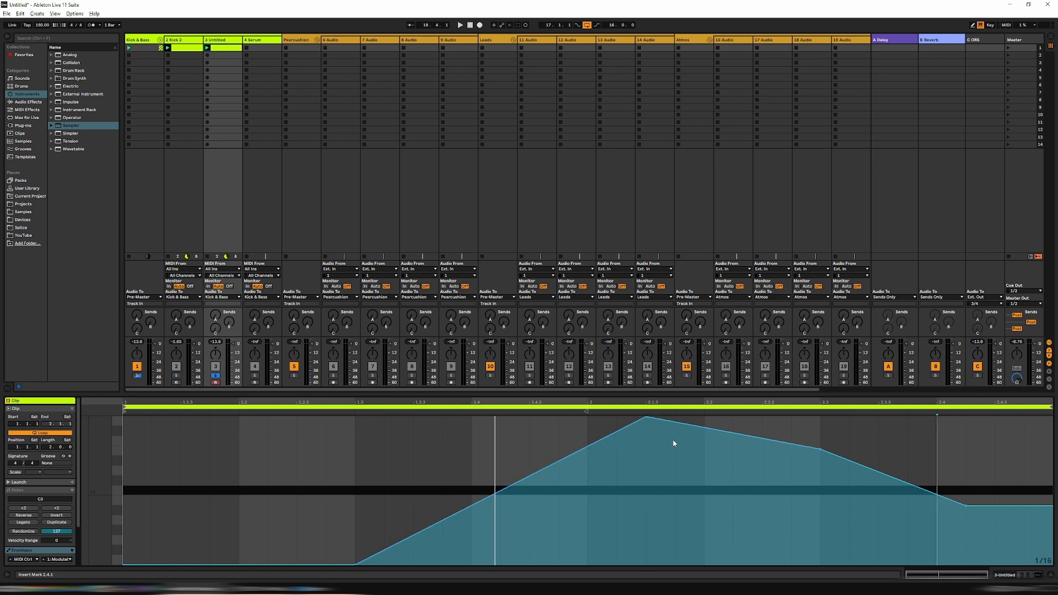
Shift the envelope point after the peak to 2.2.4 and lower it, level the envelope's end at 64, and audition the clip.
{"action": "left_click_drag", "start_coordinate": [820, 449], "coordinate": [790, 473]}
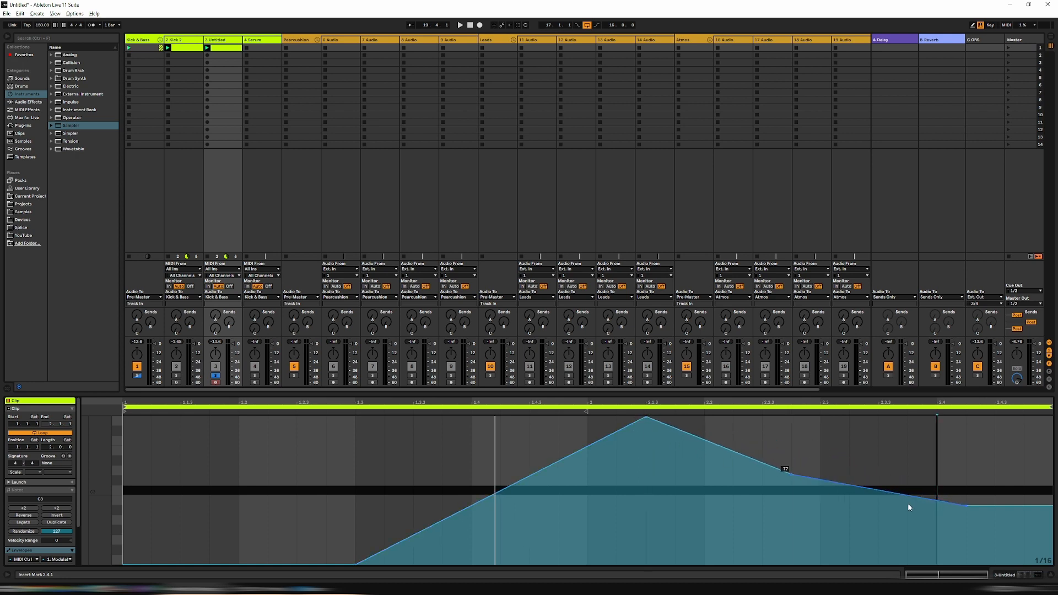
{"action": "mouse_move", "coordinate": [965, 505]}
{"action": "left_mouse_down"}
{"action": "mouse_move", "coordinate": [966, 487]}
{"action": "mouse_move", "coordinate": [959, 496]}
{"action": "left_mouse_up"}
{"action": "right_click", "coordinate": [966, 500]}
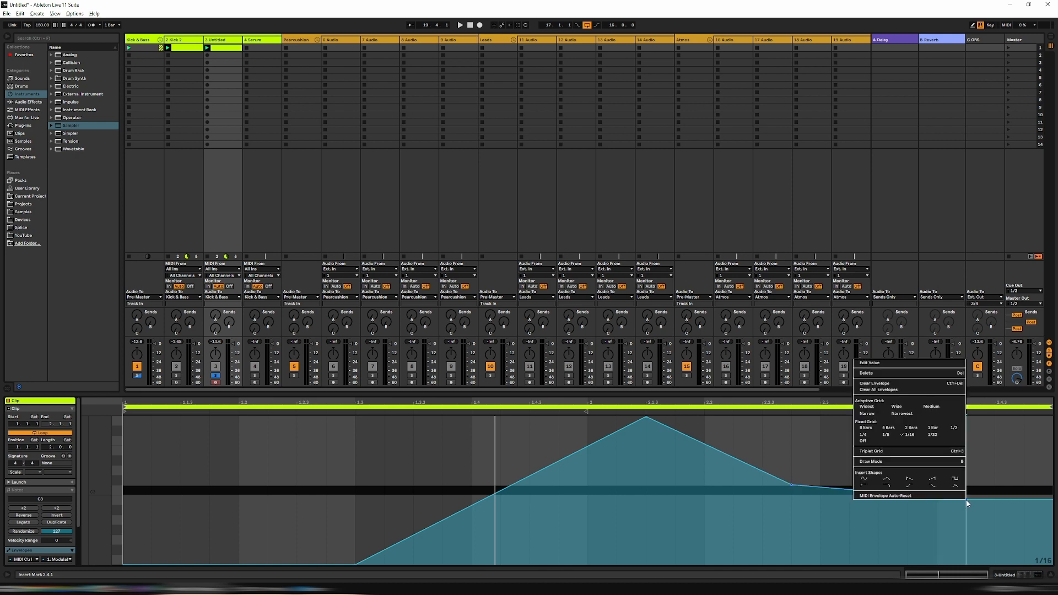
{"action": "left_click", "coordinate": [883, 363]}
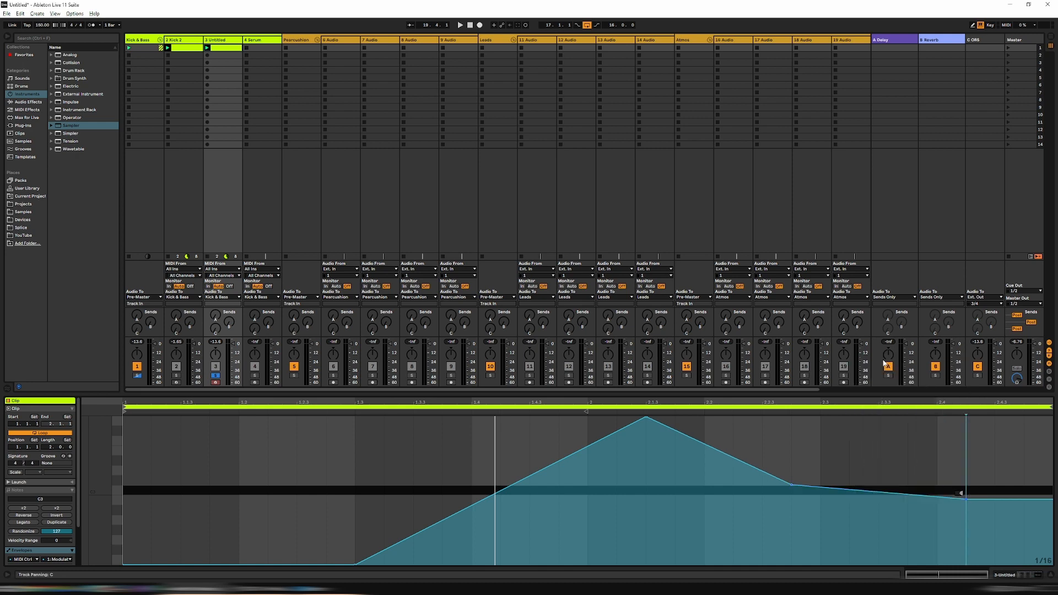
{"action": "left_click_drag", "start_coordinate": [966, 494], "coordinate": [967, 490]}
{"action": "key", "text": "space"}
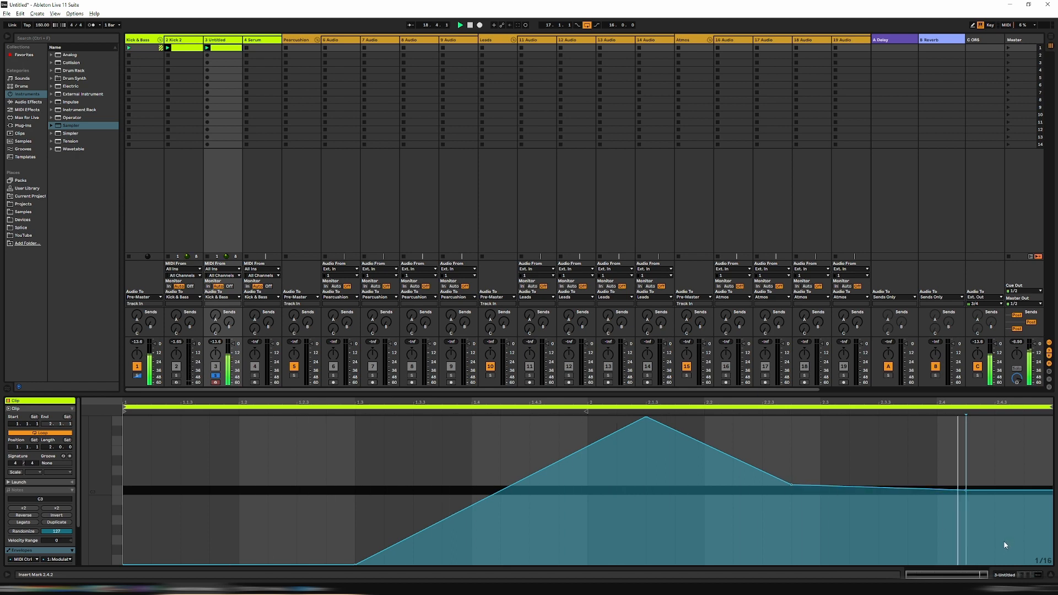
Add an envelope point of 104 at 1.4.4, pull the former peak down to 19 at 2.2.3, and raise the points at 2.3 and 2.4.
{"action": "left_click_drag", "start_coordinate": [646, 418], "coordinate": [647, 442]}
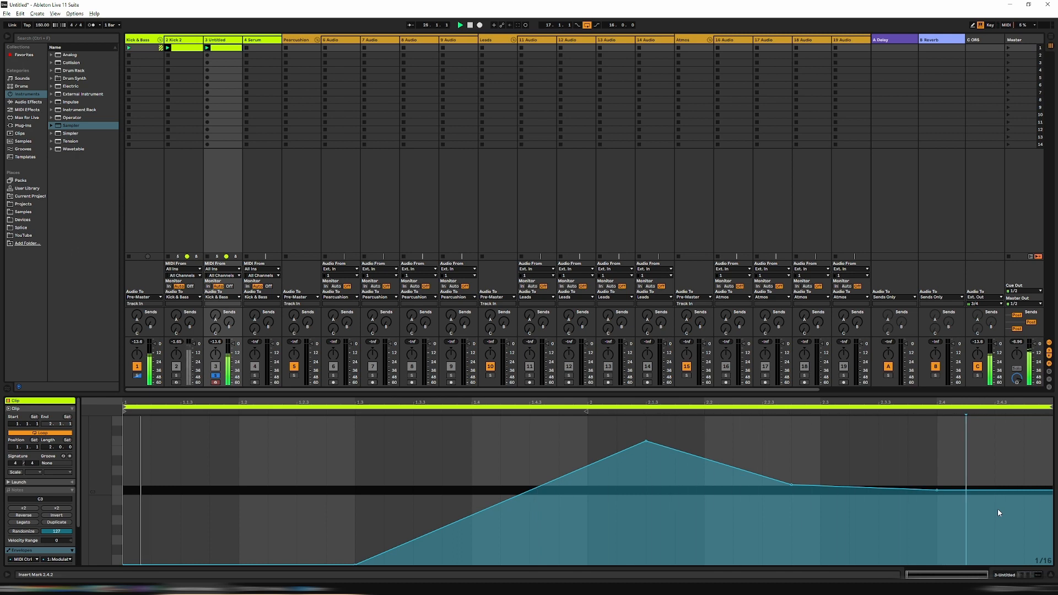
{"action": "left_click_drag", "start_coordinate": [561, 479], "coordinate": [558, 443]}
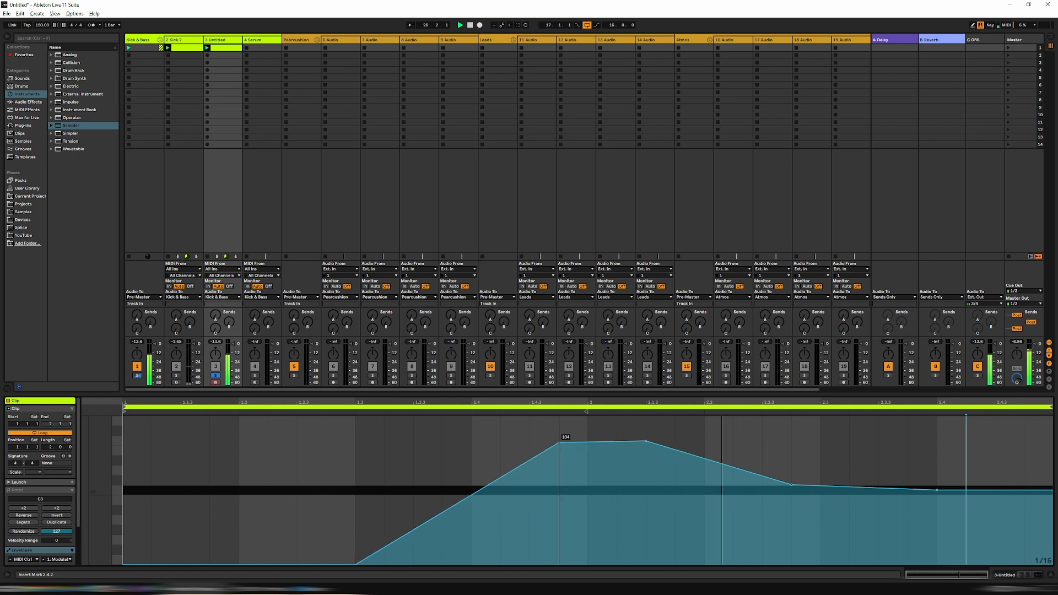
{"action": "left_click_drag", "start_coordinate": [646, 440], "coordinate": [762, 540]}
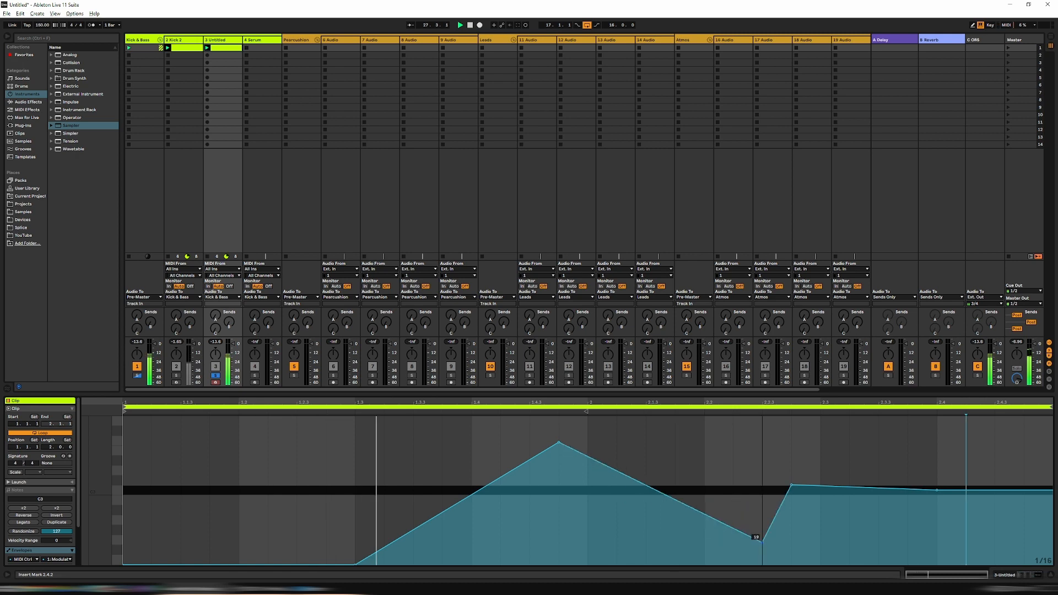
{"action": "left_click_drag", "start_coordinate": [792, 485], "coordinate": [820, 421]}
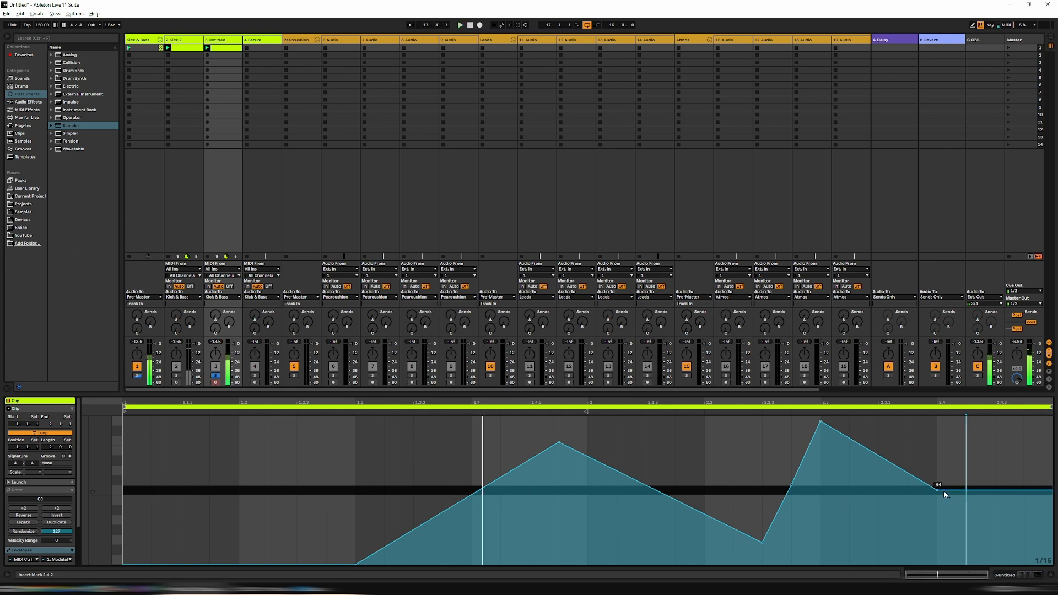
{"action": "left_click_drag", "start_coordinate": [937, 490], "coordinate": [937, 451]}
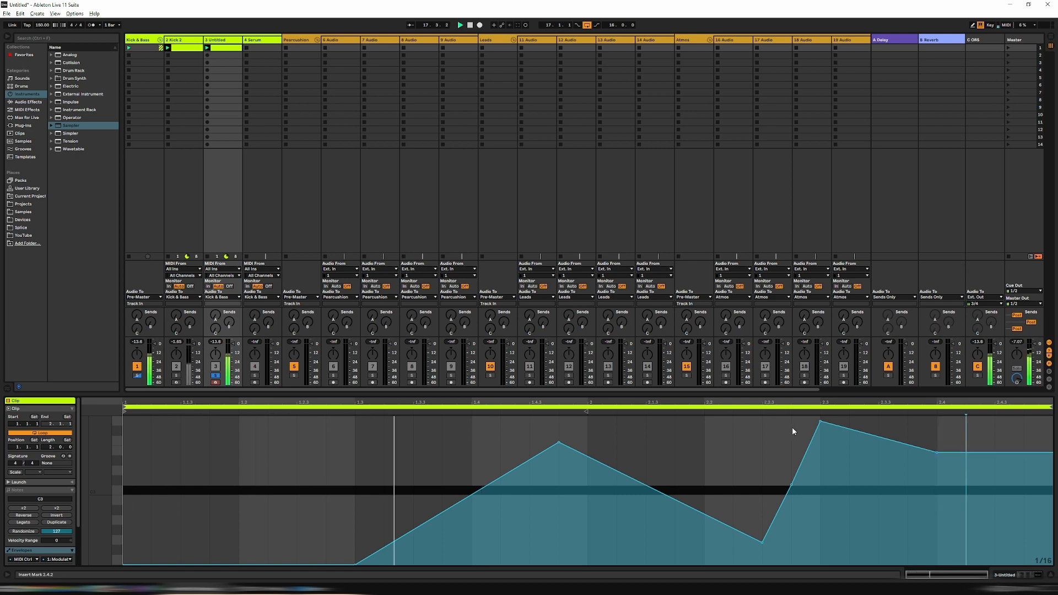
Reshape the envelope with a slight dip at 2.1.3, a peak at 2.2.2 and a deep dip at 2.2.4, and show the track's Sampler.
{"action": "left_click_drag", "start_coordinate": [763, 543], "coordinate": [647, 417]}
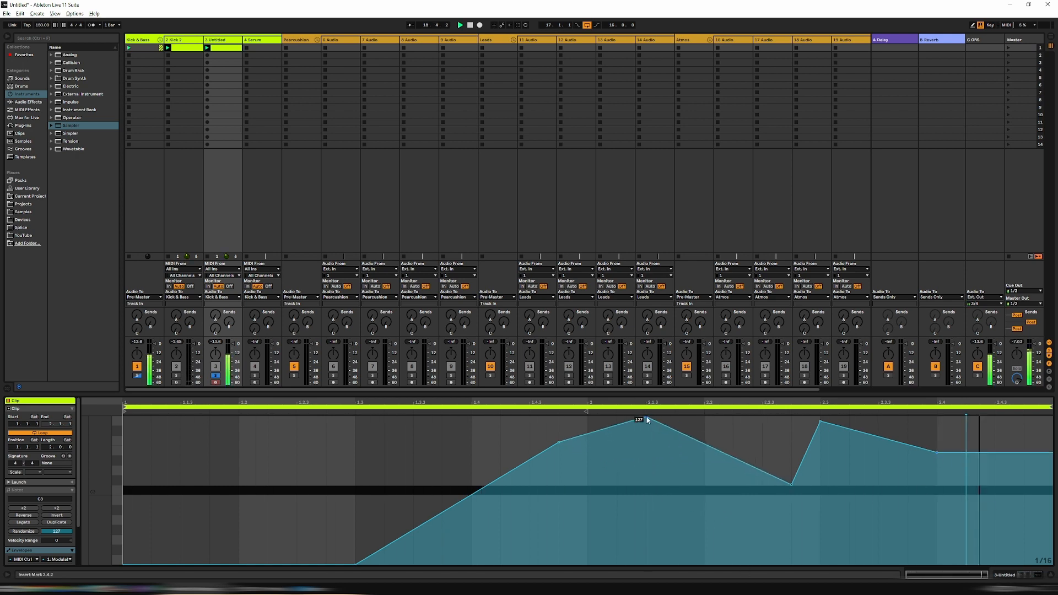
{"action": "left_click_drag", "start_coordinate": [790, 484], "coordinate": [735, 436]}
{"action": "left_click_drag", "start_coordinate": [647, 420], "coordinate": [644, 454]}
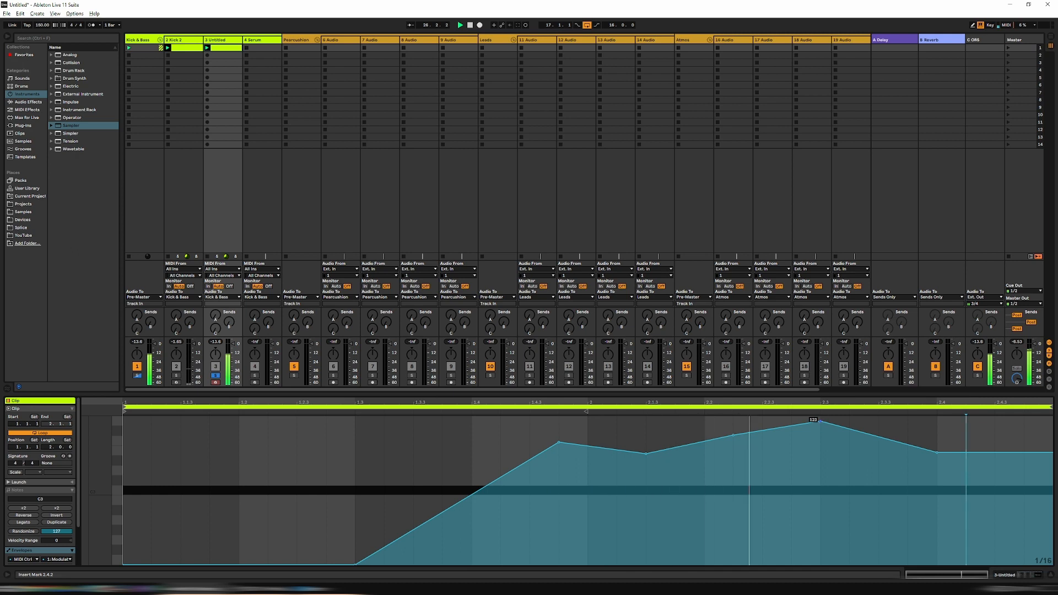
{"action": "left_click_drag", "start_coordinate": [822, 421], "coordinate": [791, 538]}
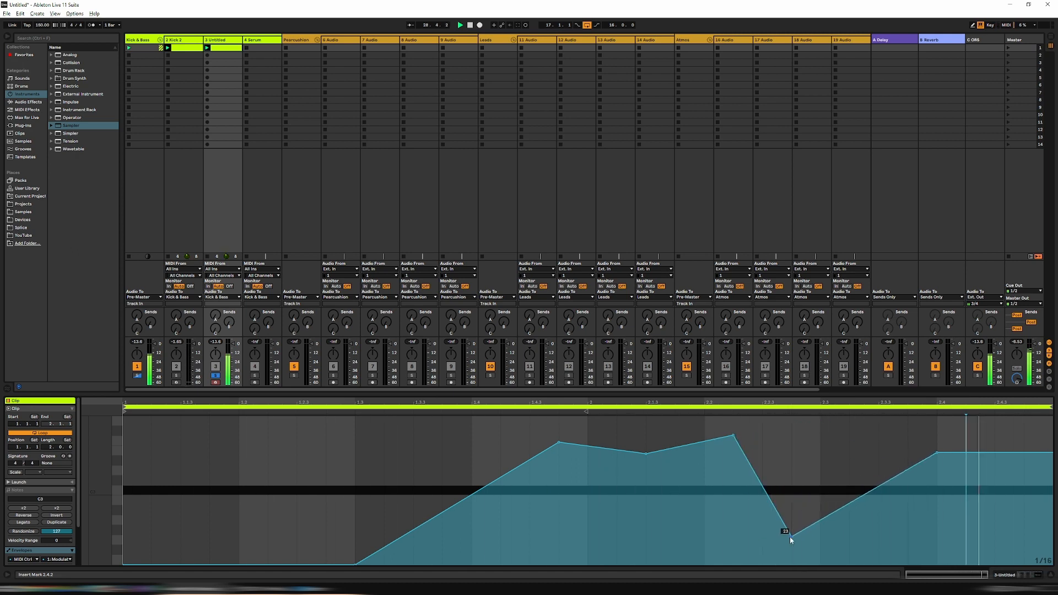
{"action": "key", "text": "shift+Tab"}
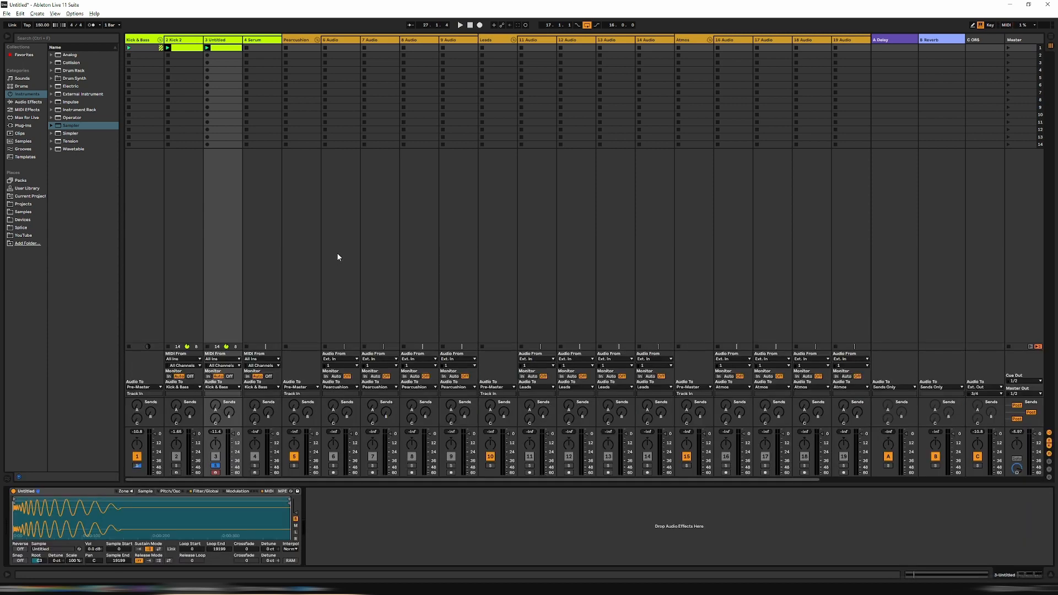